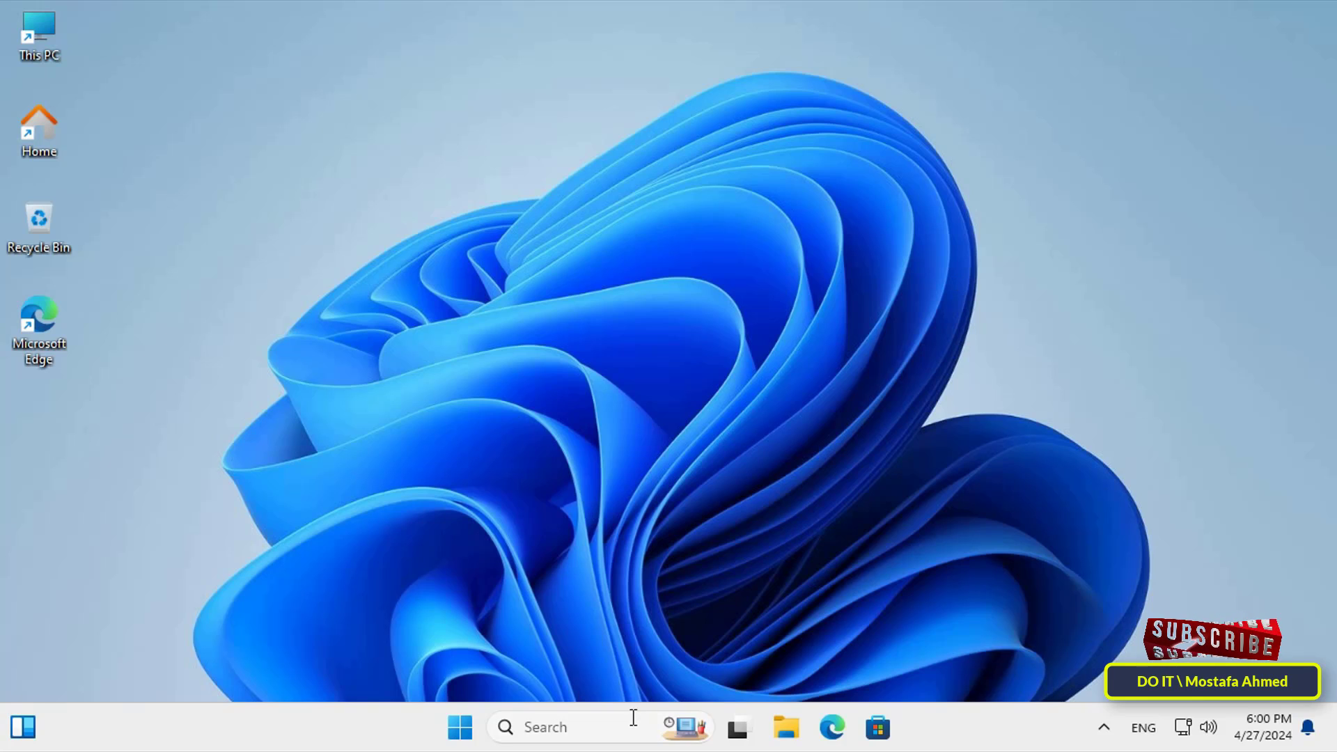
Step: Search for 'create a restore point' and open System Properties on the System Protection tab
click(626, 725)
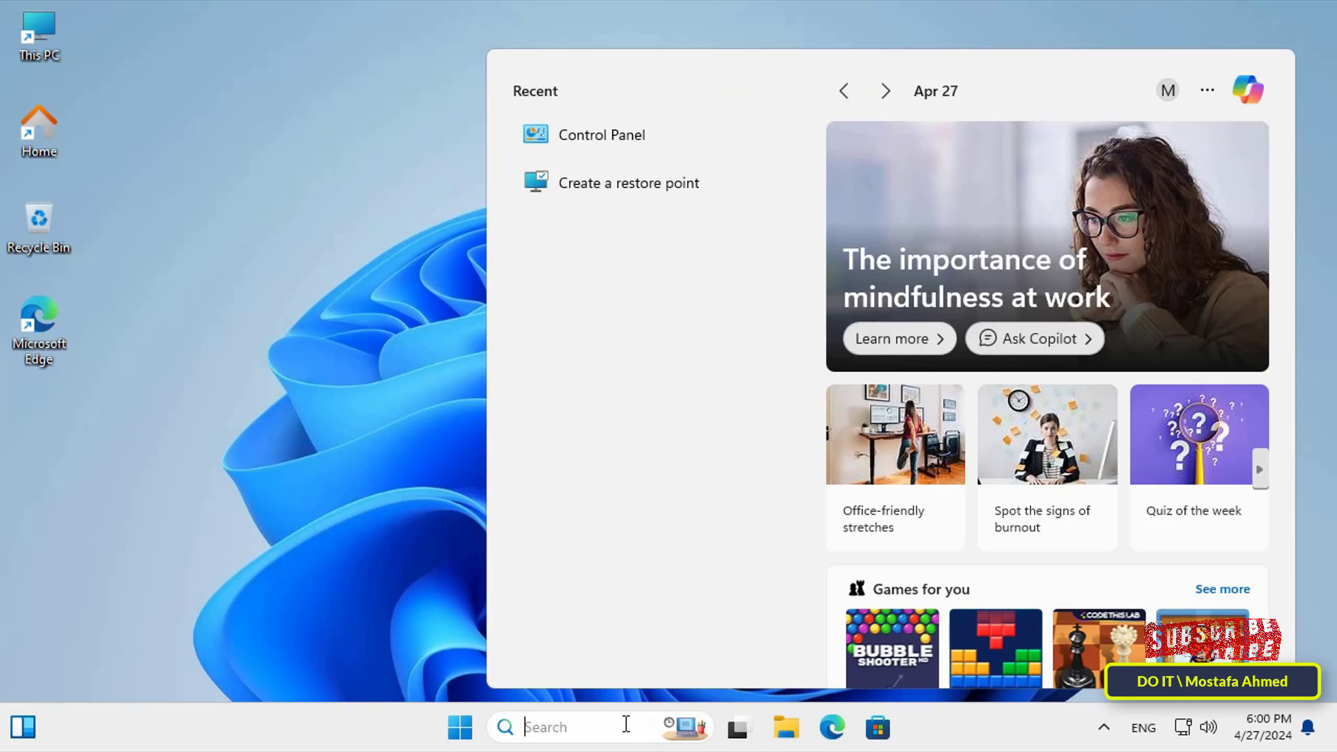
text(create )
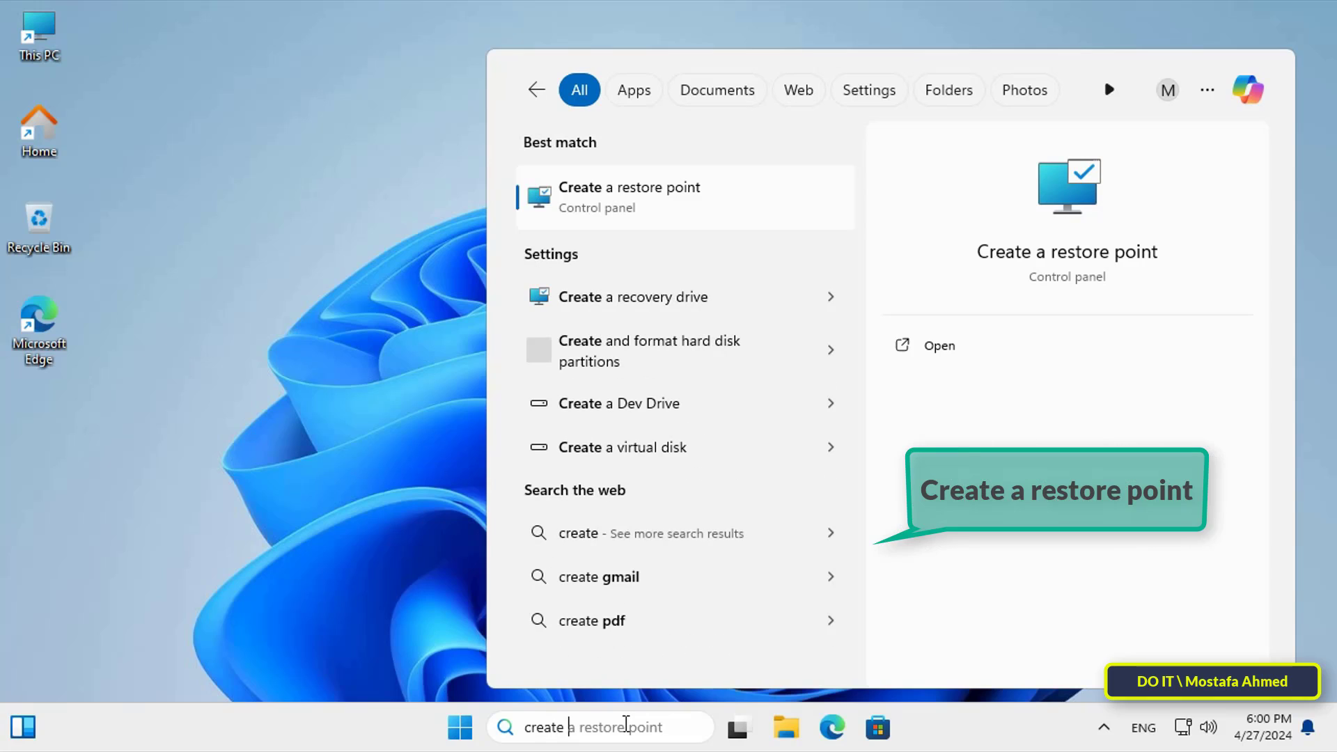
text(a res)
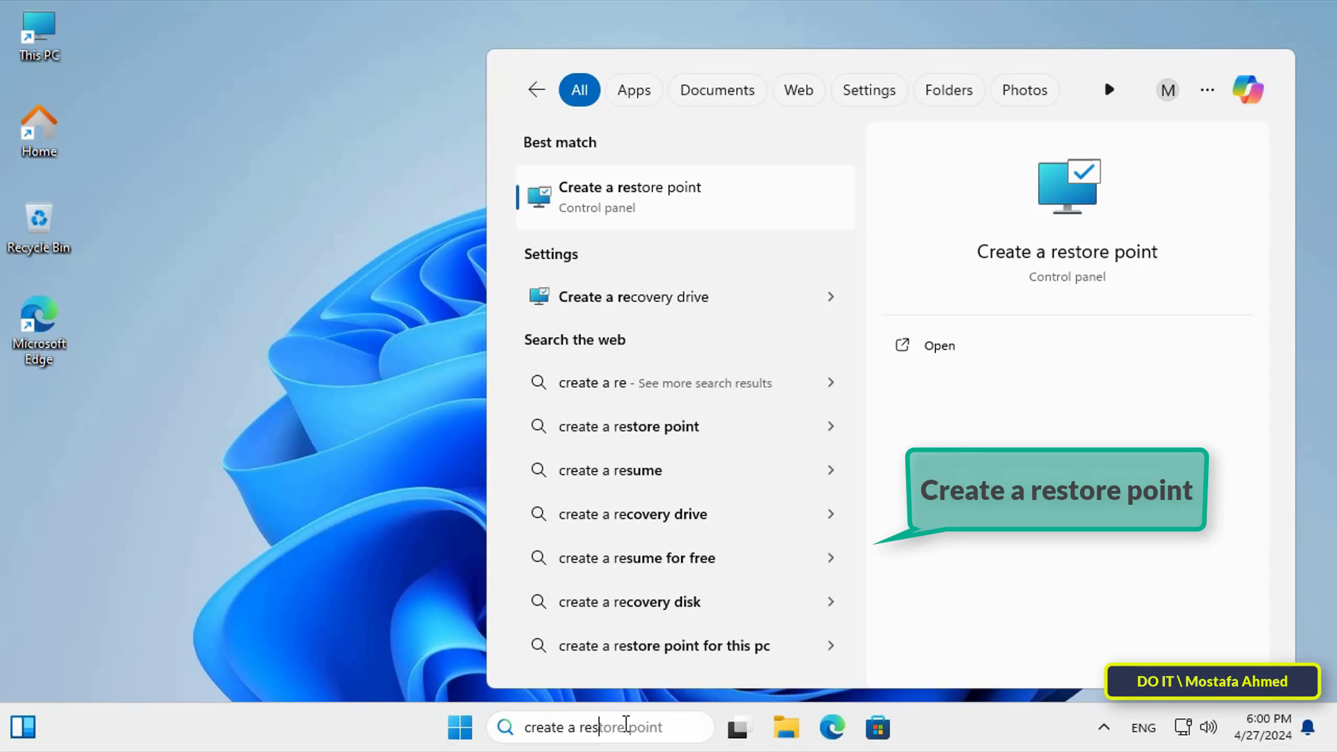
text(tore poi)
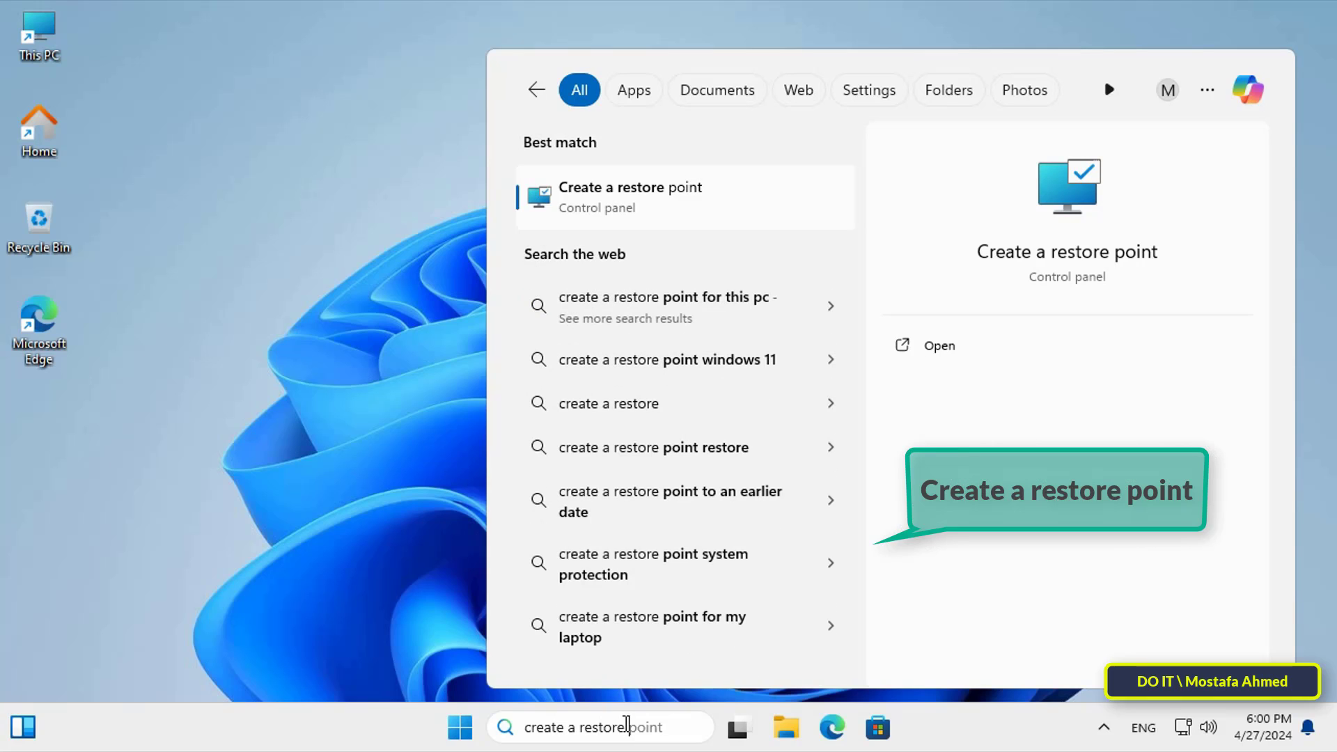
text(nt)
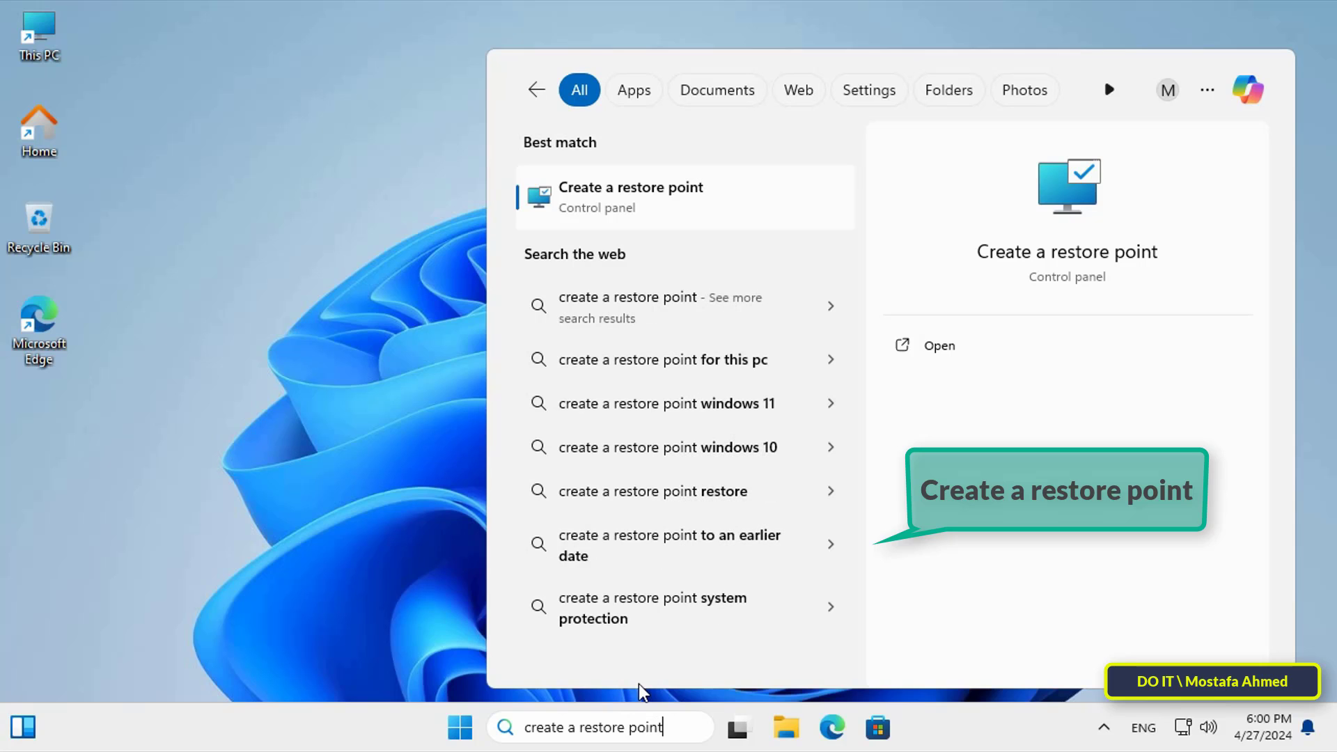
click(687, 196)
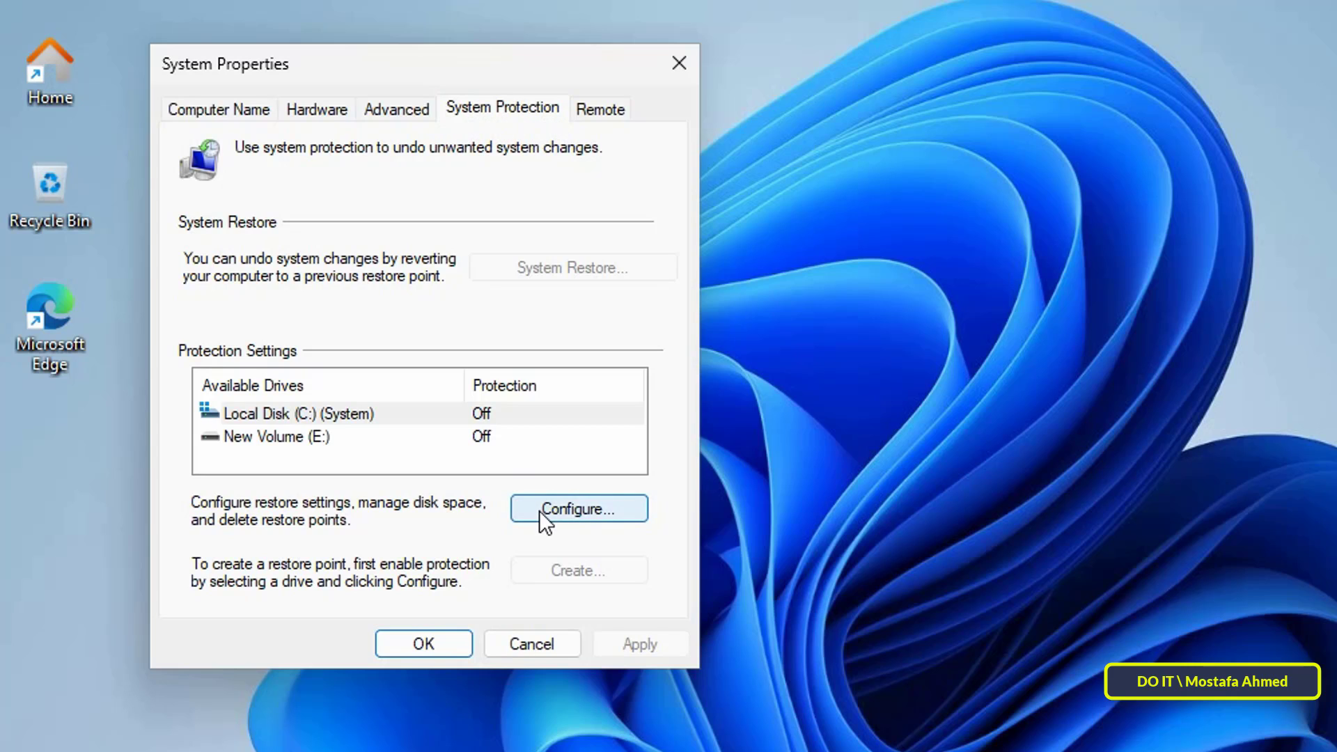
Step: Turn on protection for Local Disk (C:) with Max Usage set to 6% (1.74 GB), then apply
click(482, 413)
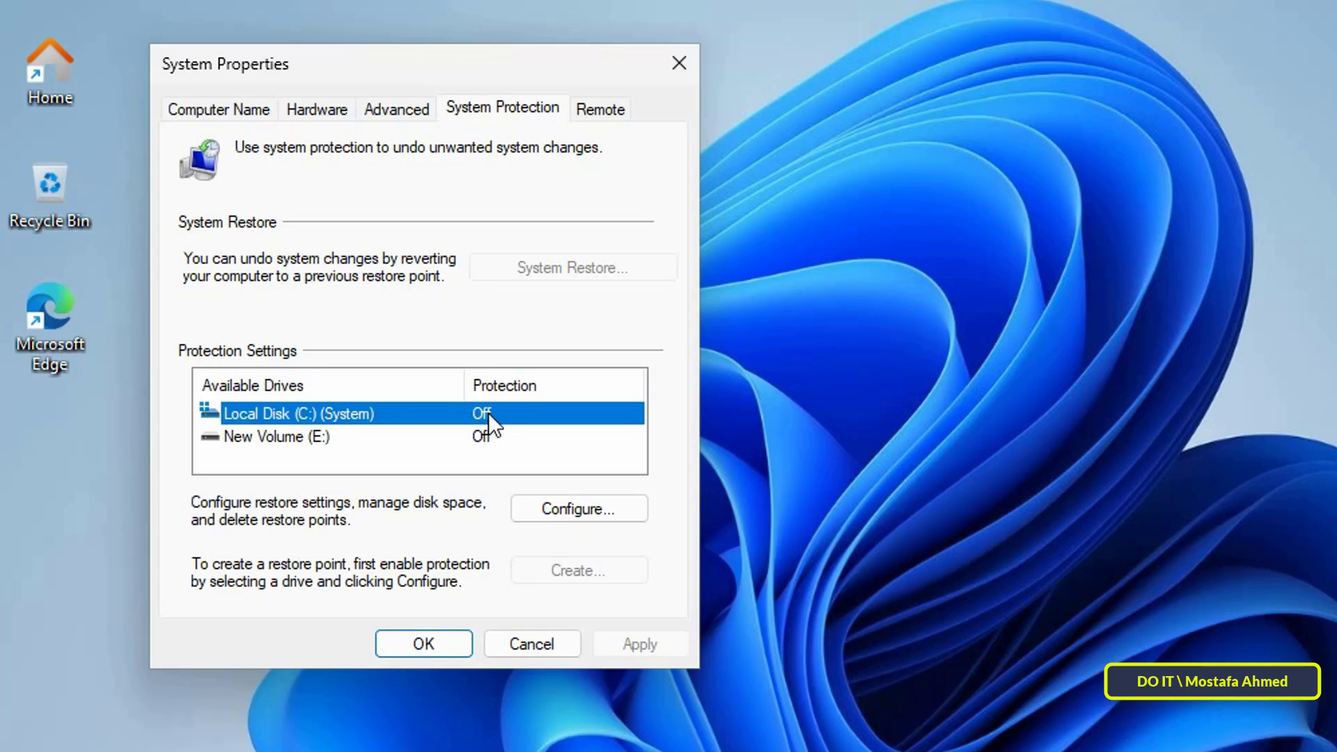
click(549, 507)
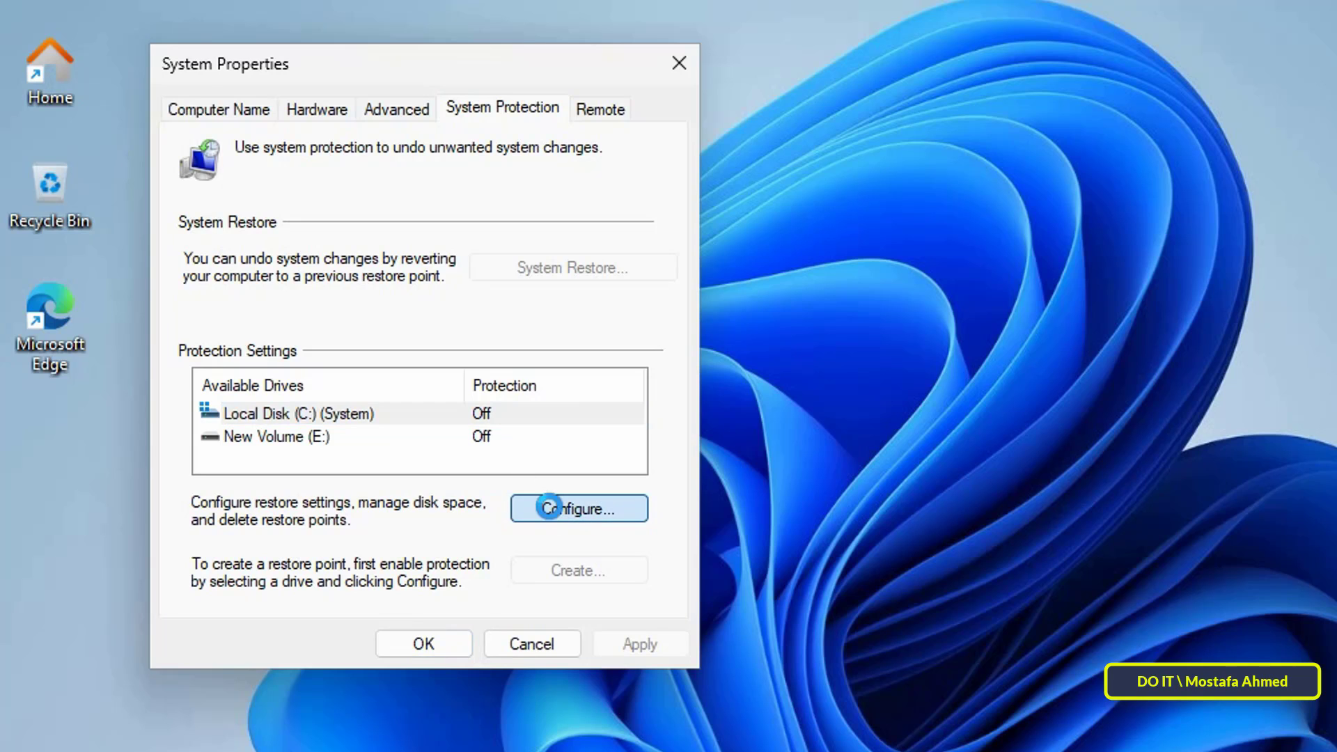
click(361, 256)
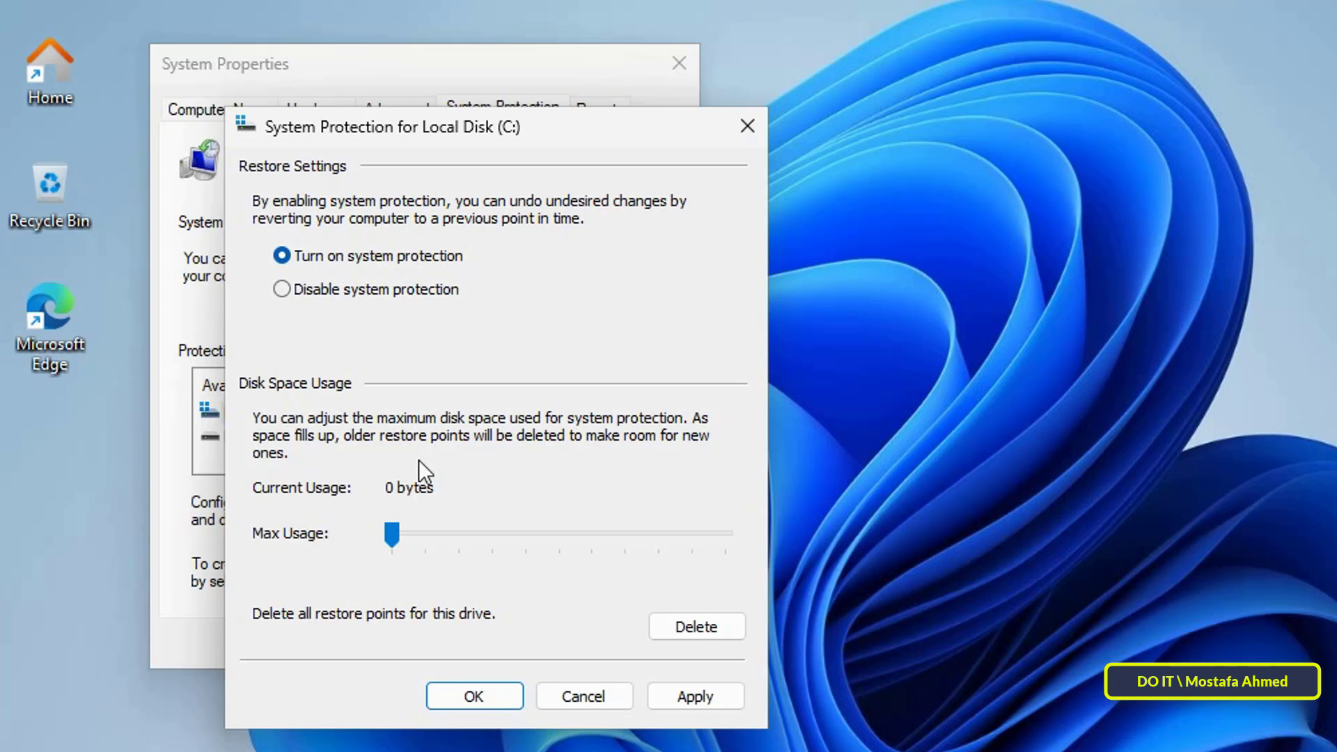
drag(391, 533, 411, 532)
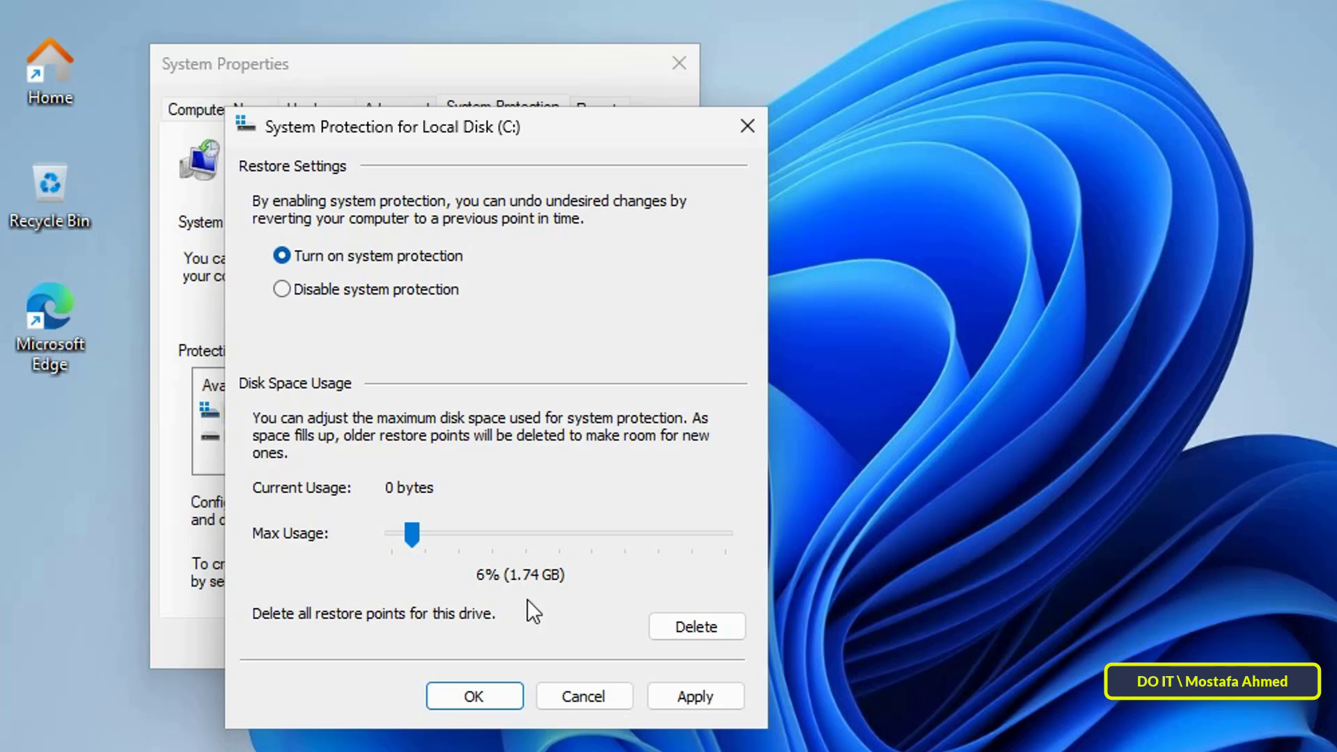
click(698, 702)
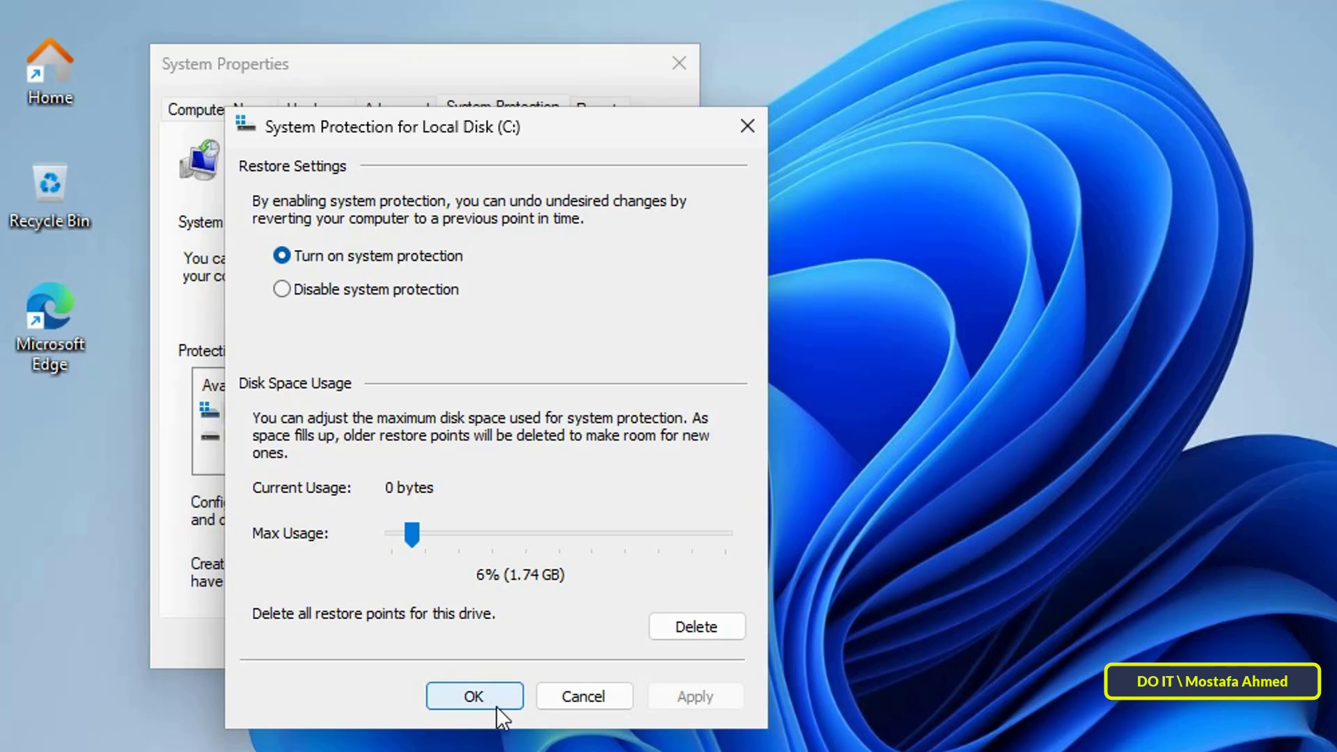
click(486, 703)
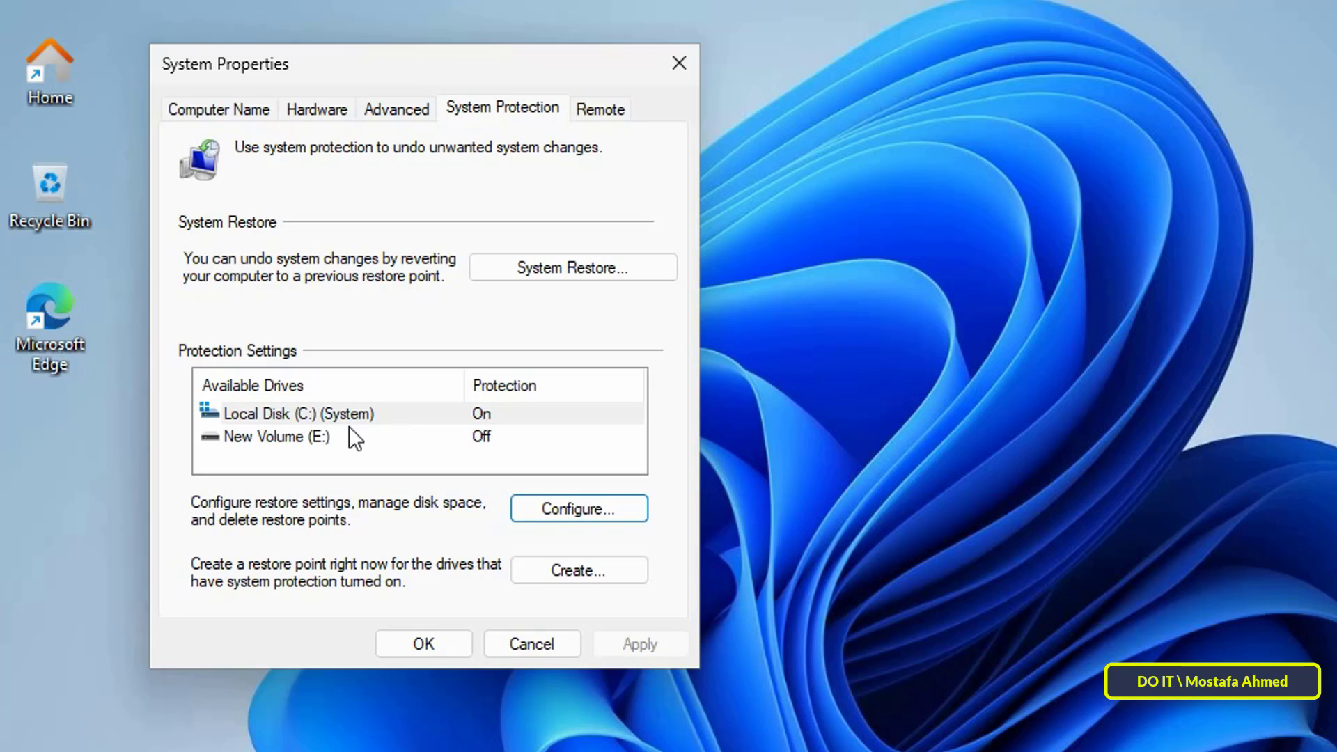
Step: Create a restore point on C: described 'Before Windows Update 27-4-2024'
click(367, 411)
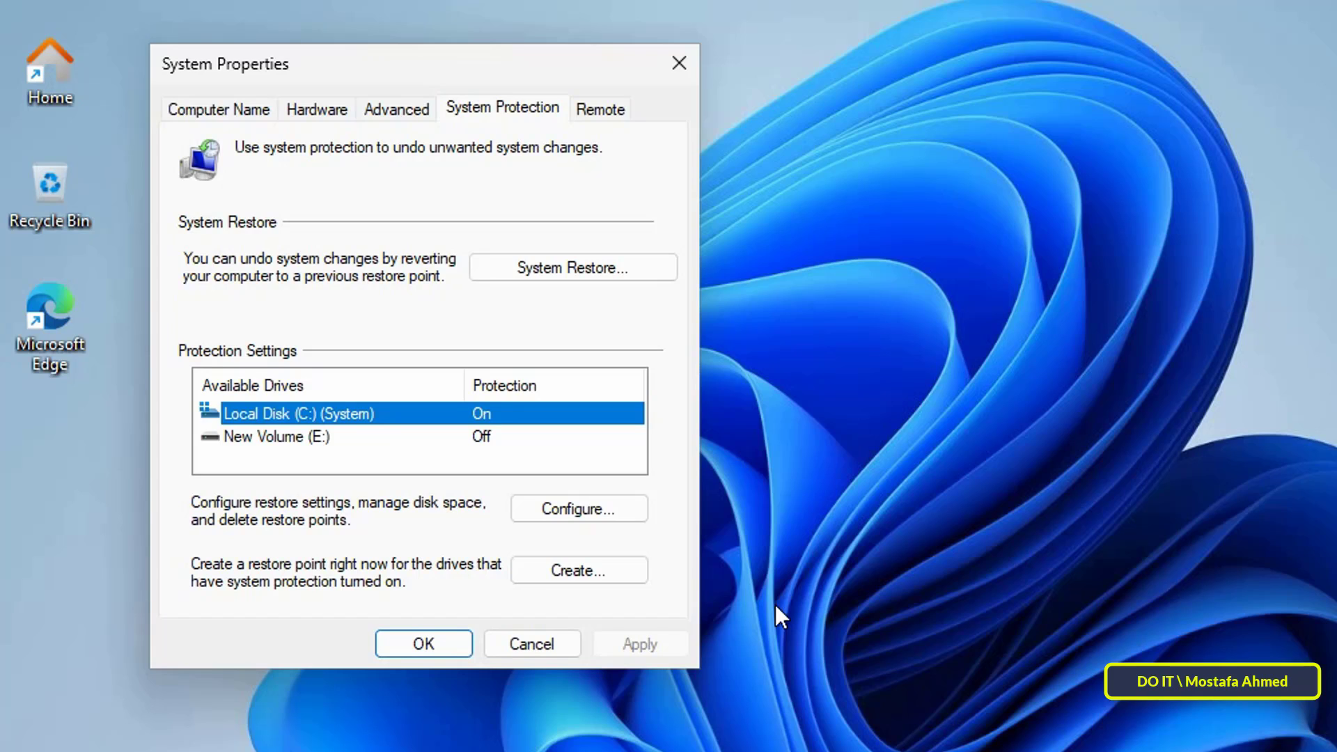
click(630, 575)
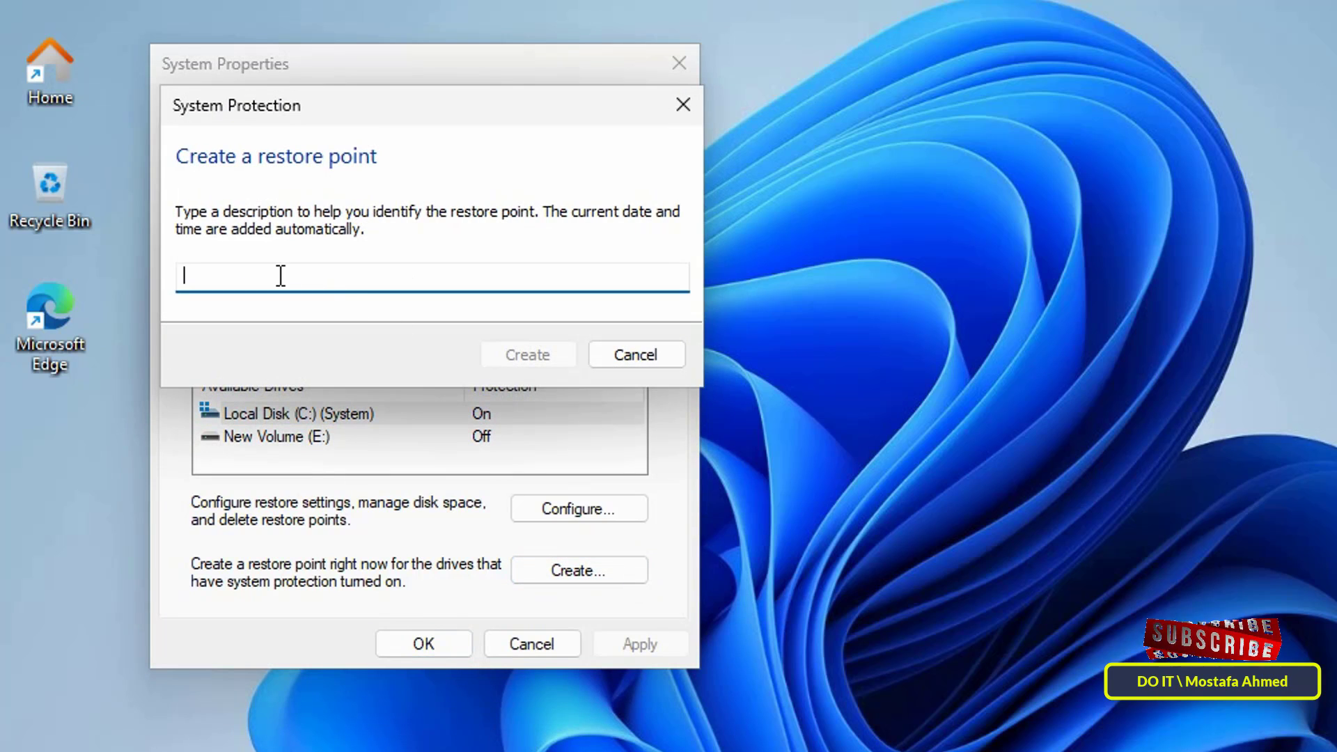
text(Bef)
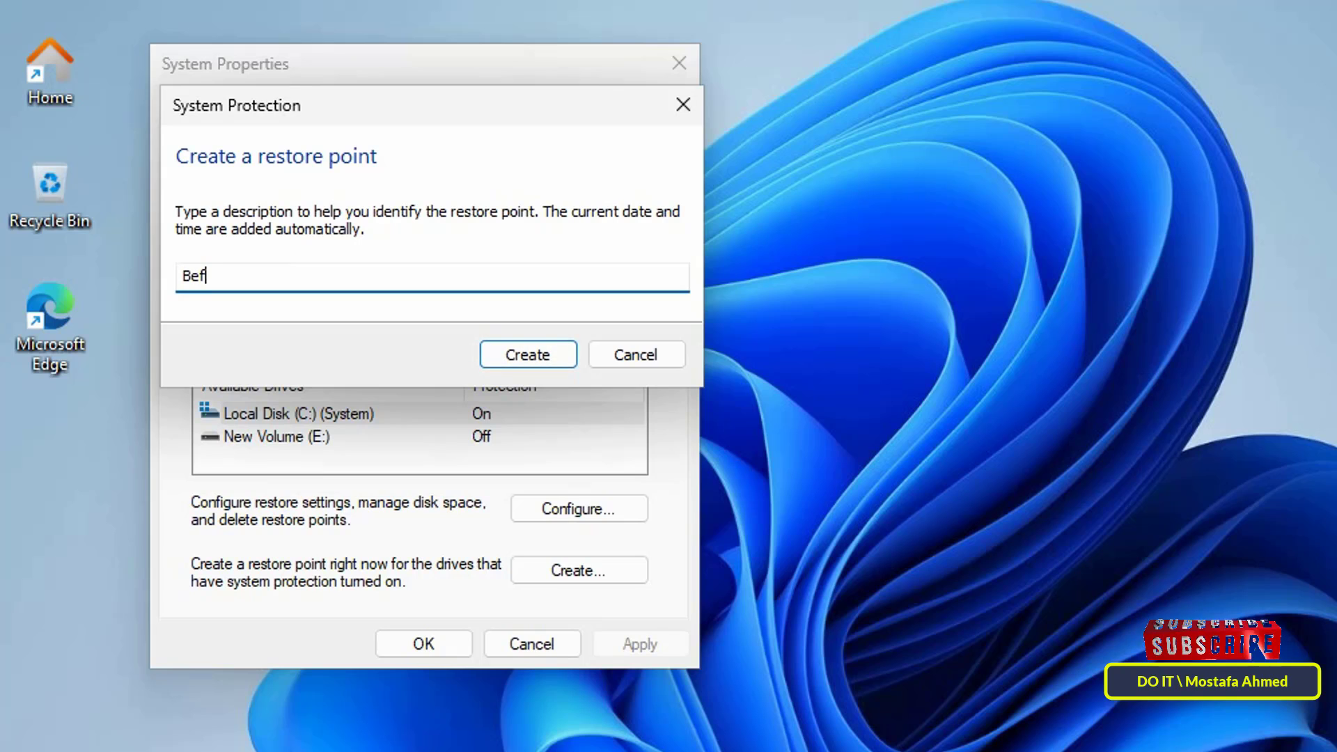
text(ore )
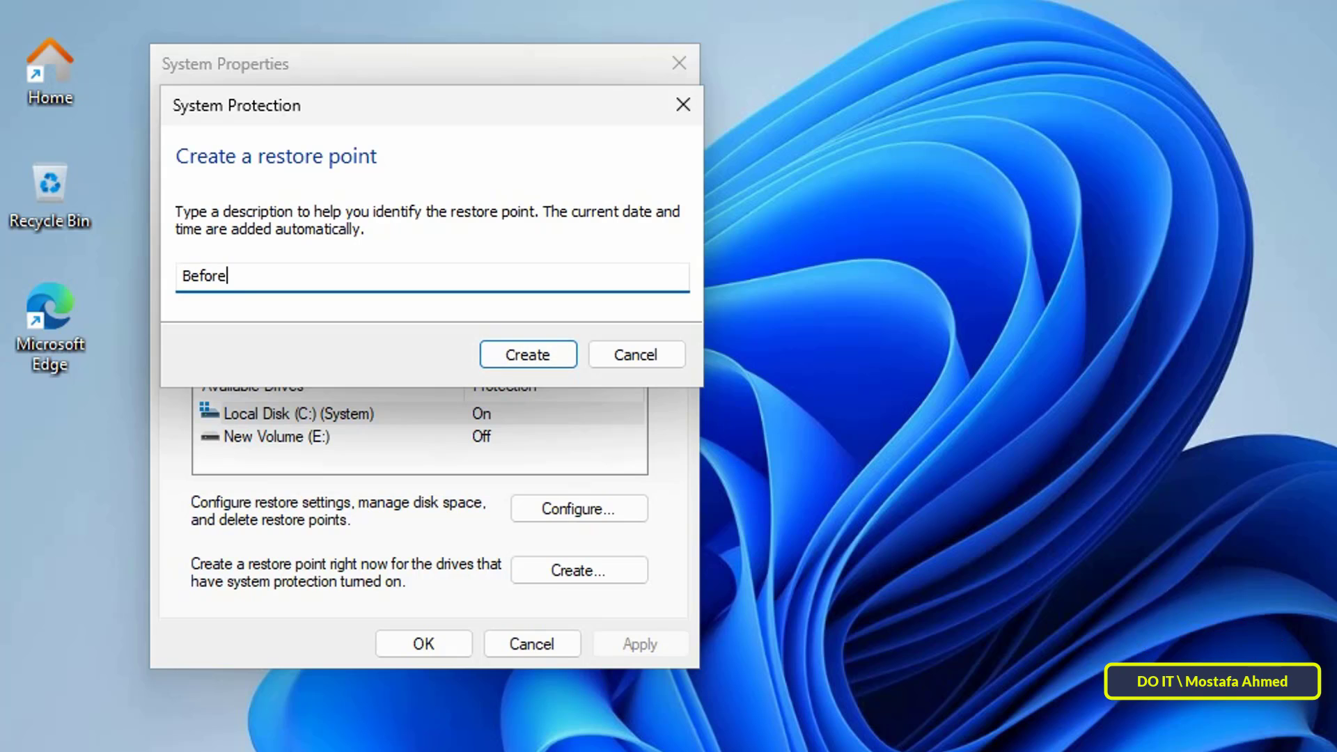
text(Windows Update)
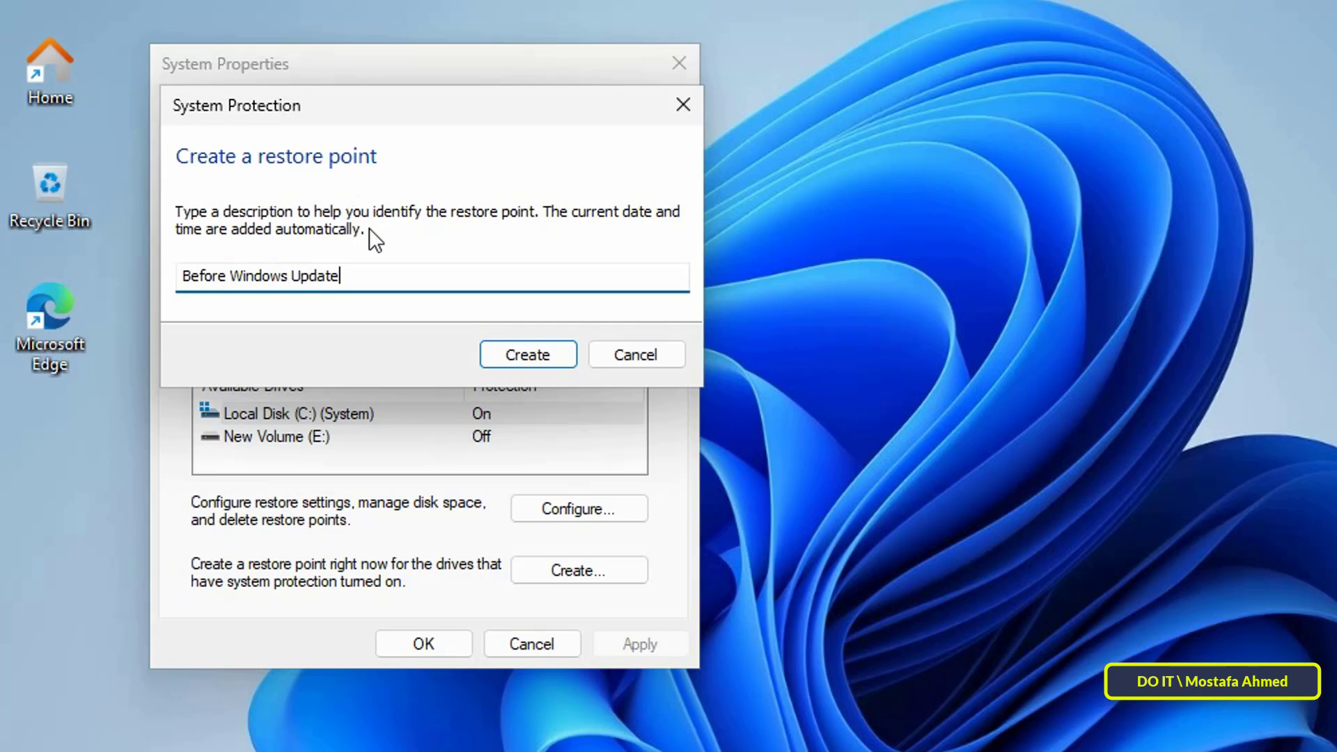
text( 27-4-2024)
click(530, 349)
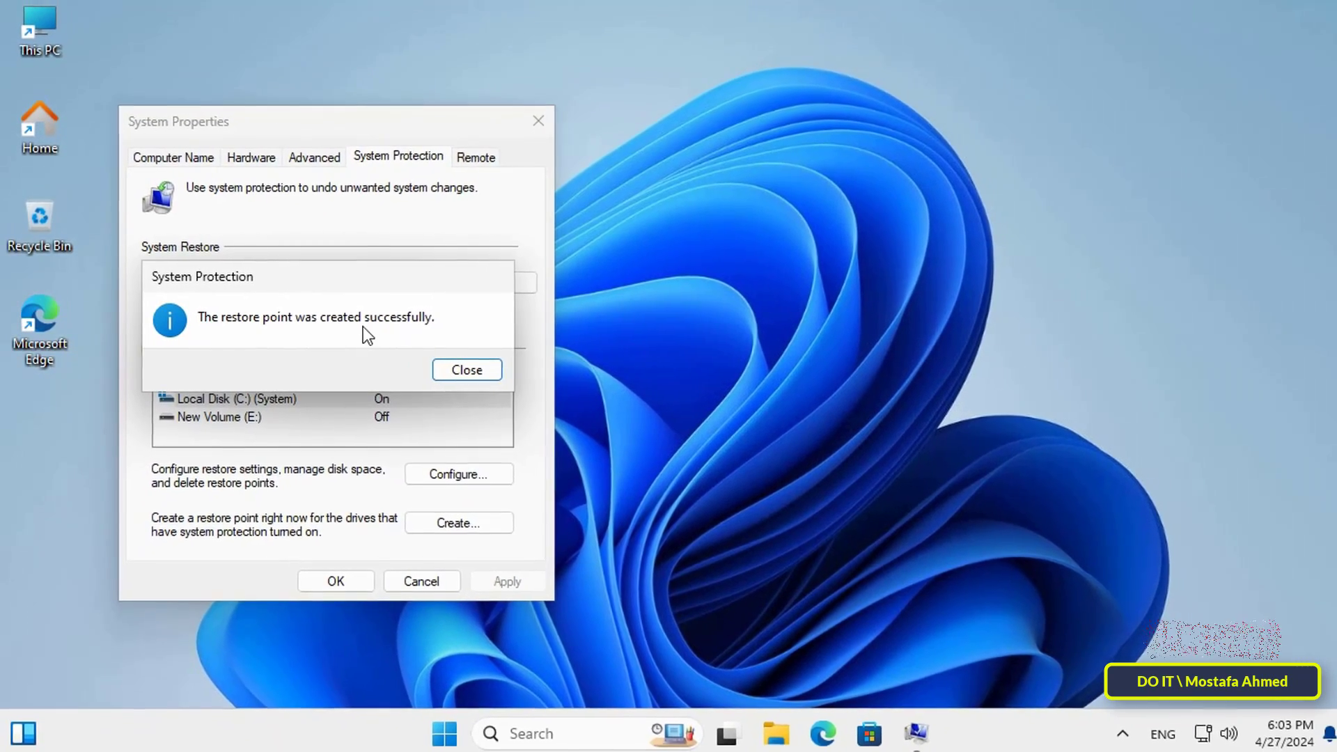
Step: Dismiss the success message and reopen System Protection by searching 'create a restore point'
click(436, 369)
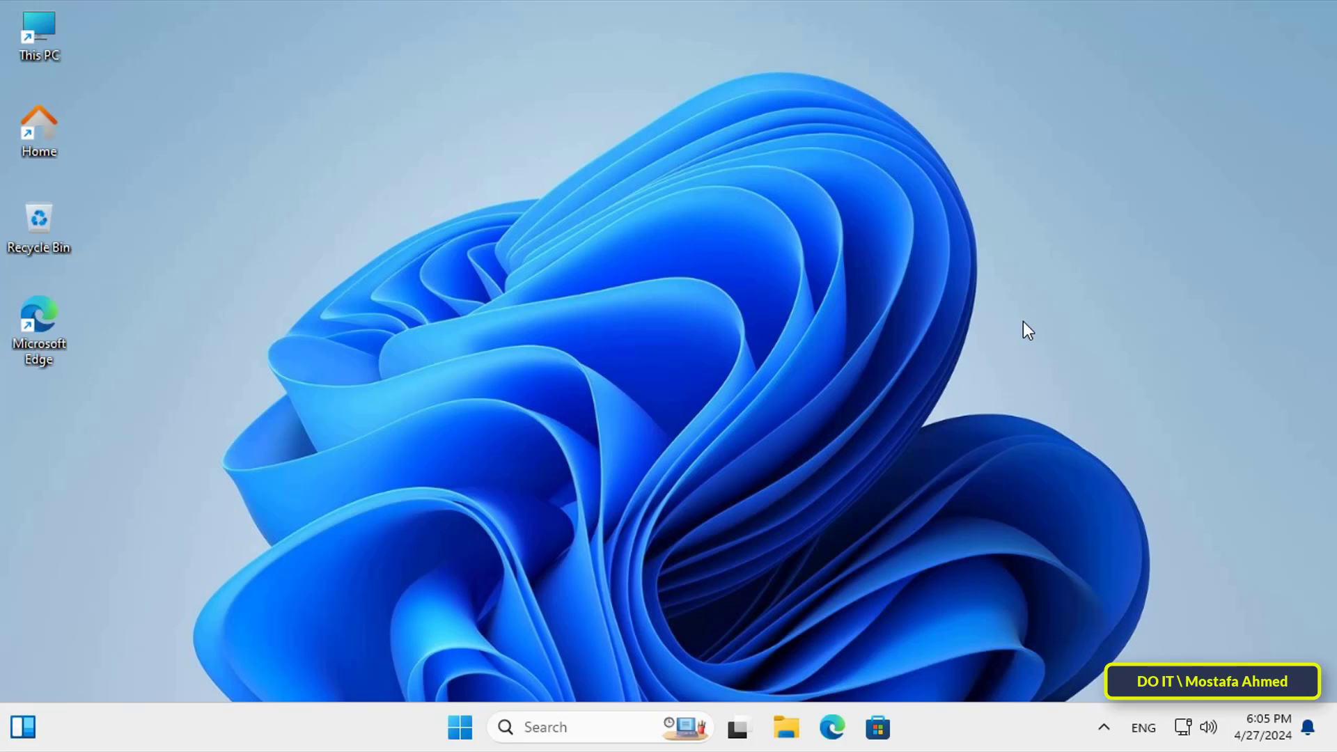
click(608, 736)
text(cr)
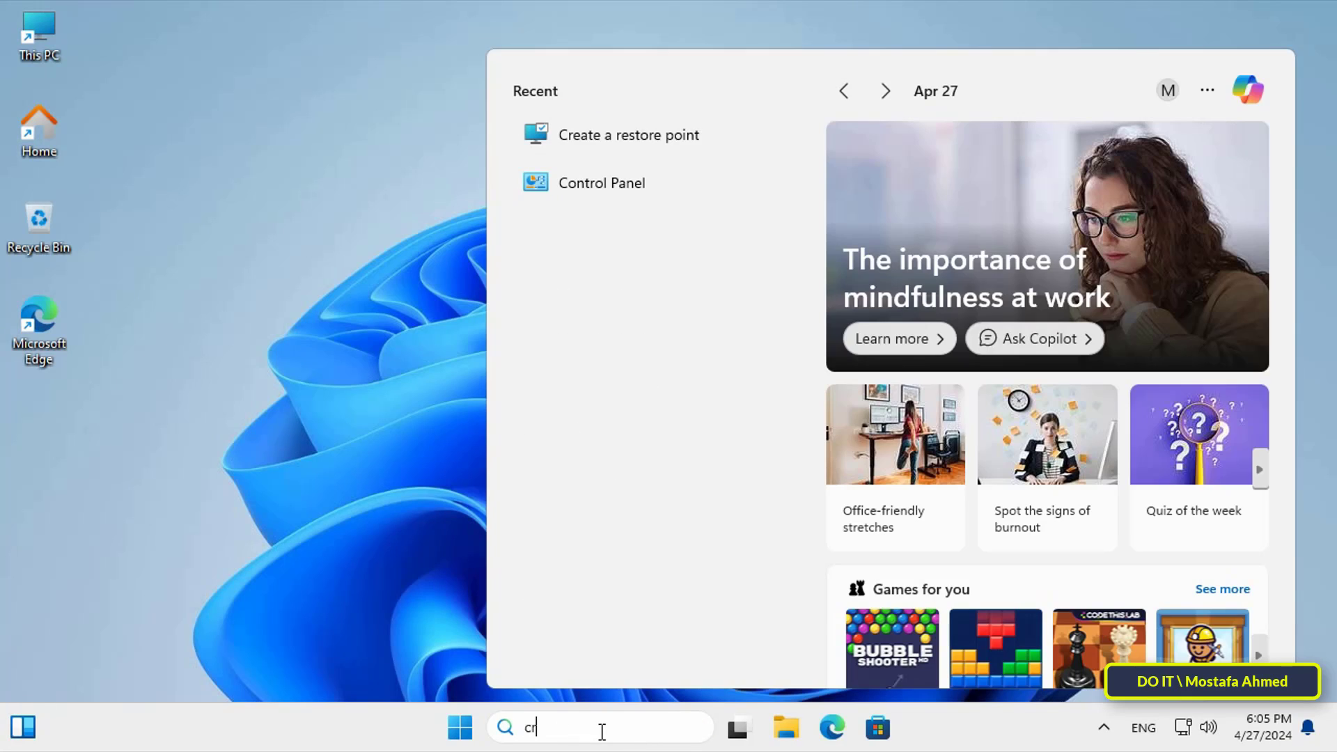
text(eate a restore)
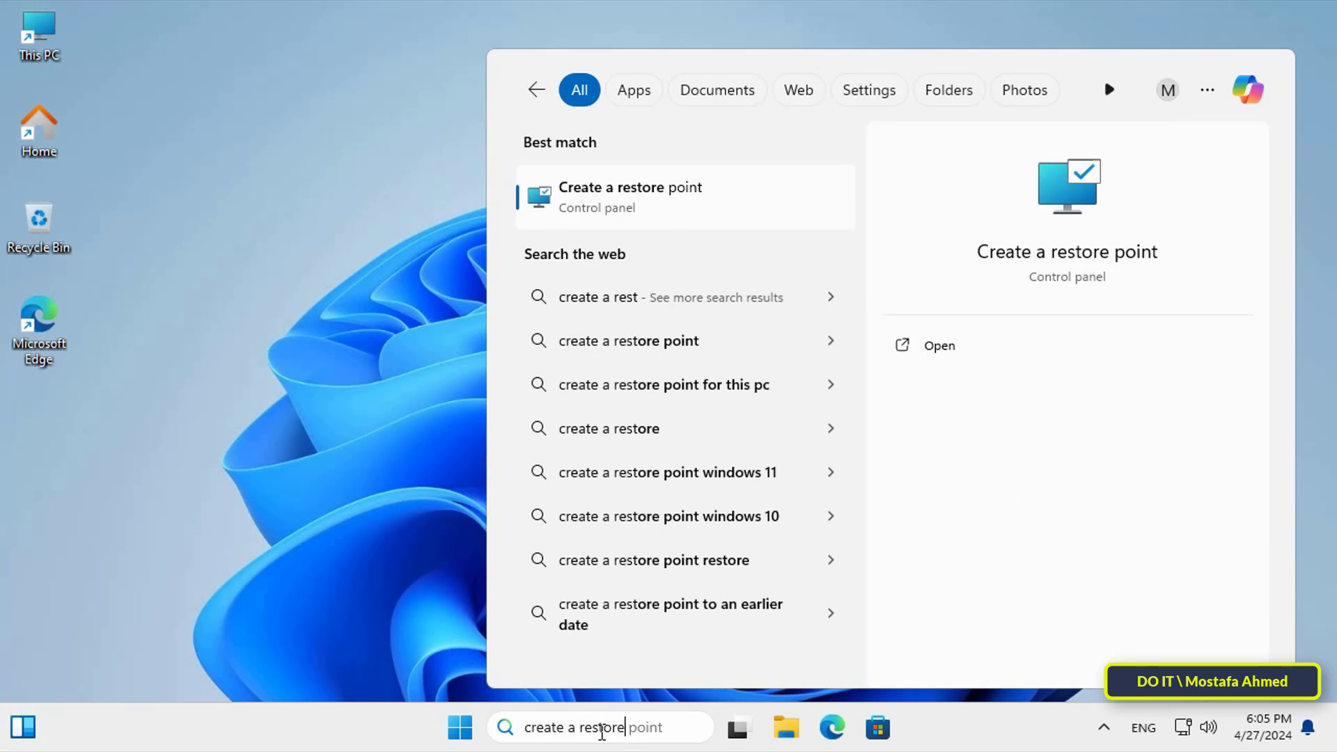
text( point)
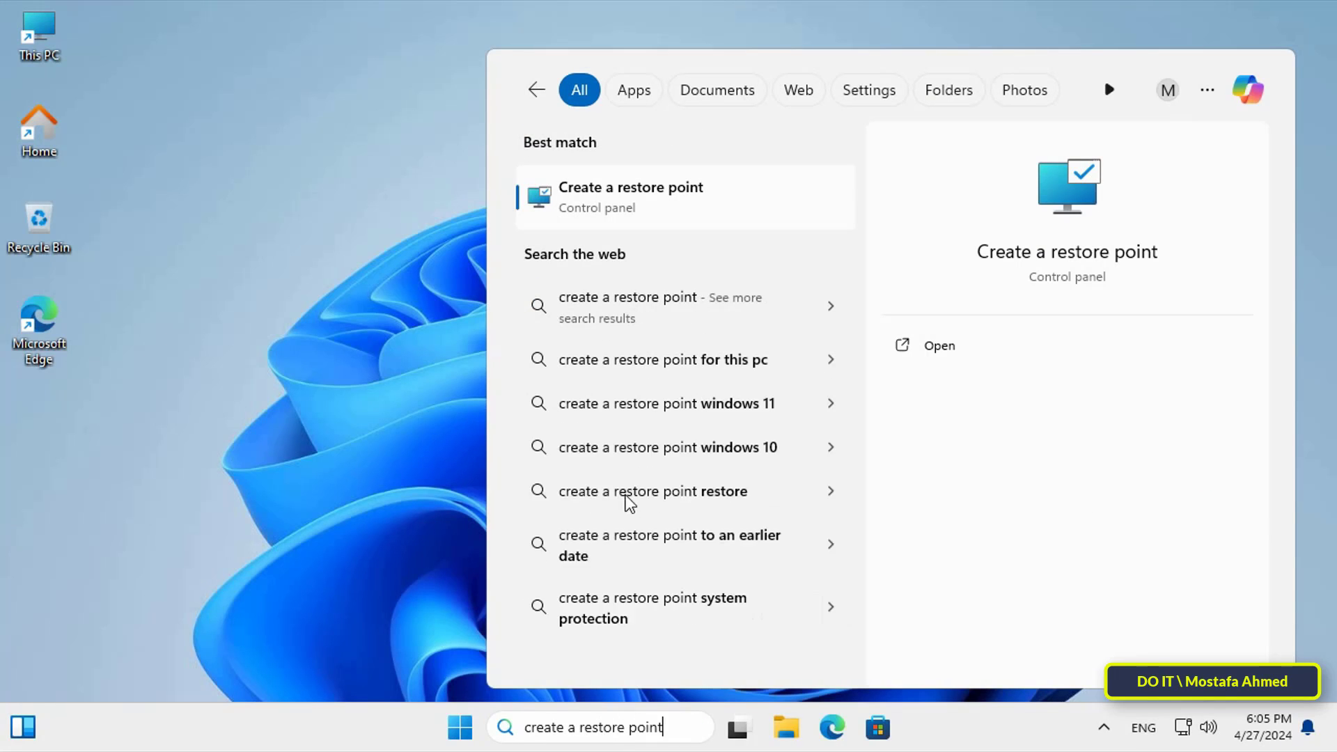
click(670, 190)
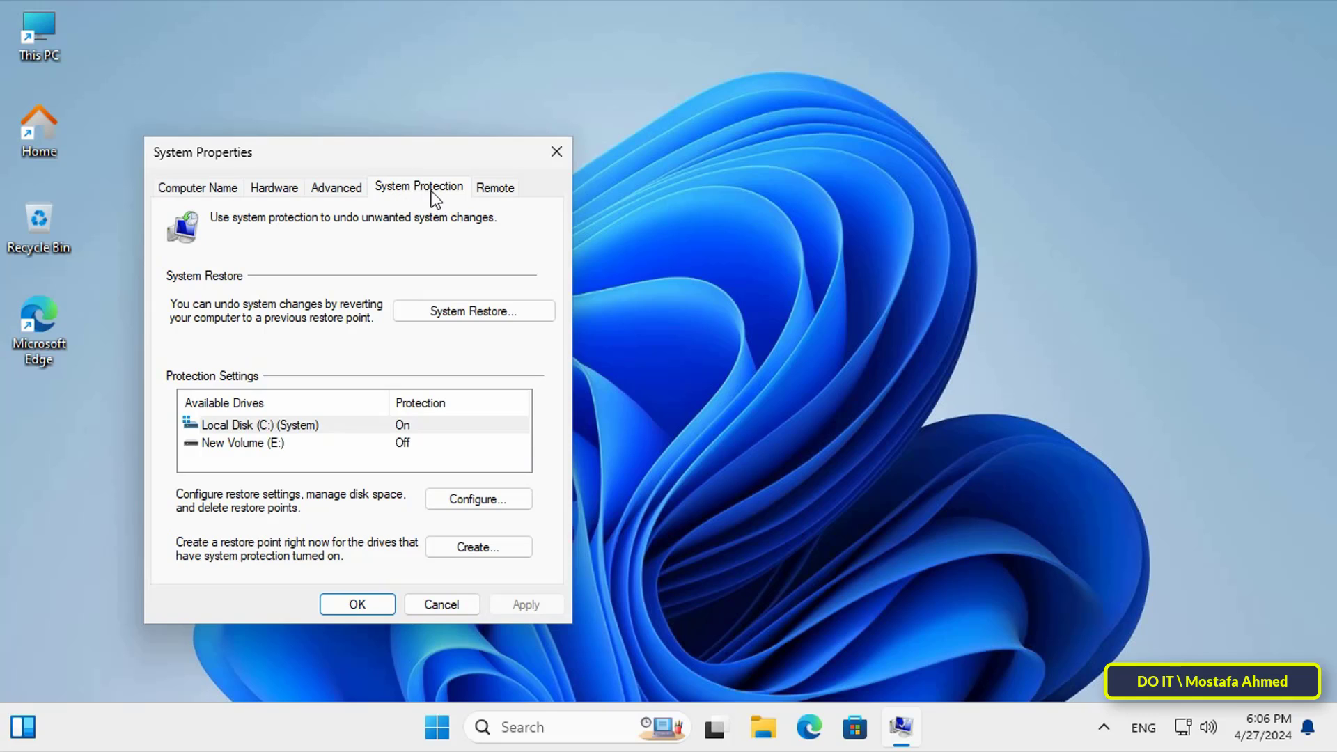
Step: Run System Restore to 'Before Windows Update 27-4-2024', confirm, and sign in with the PIN after reboot
click(463, 314)
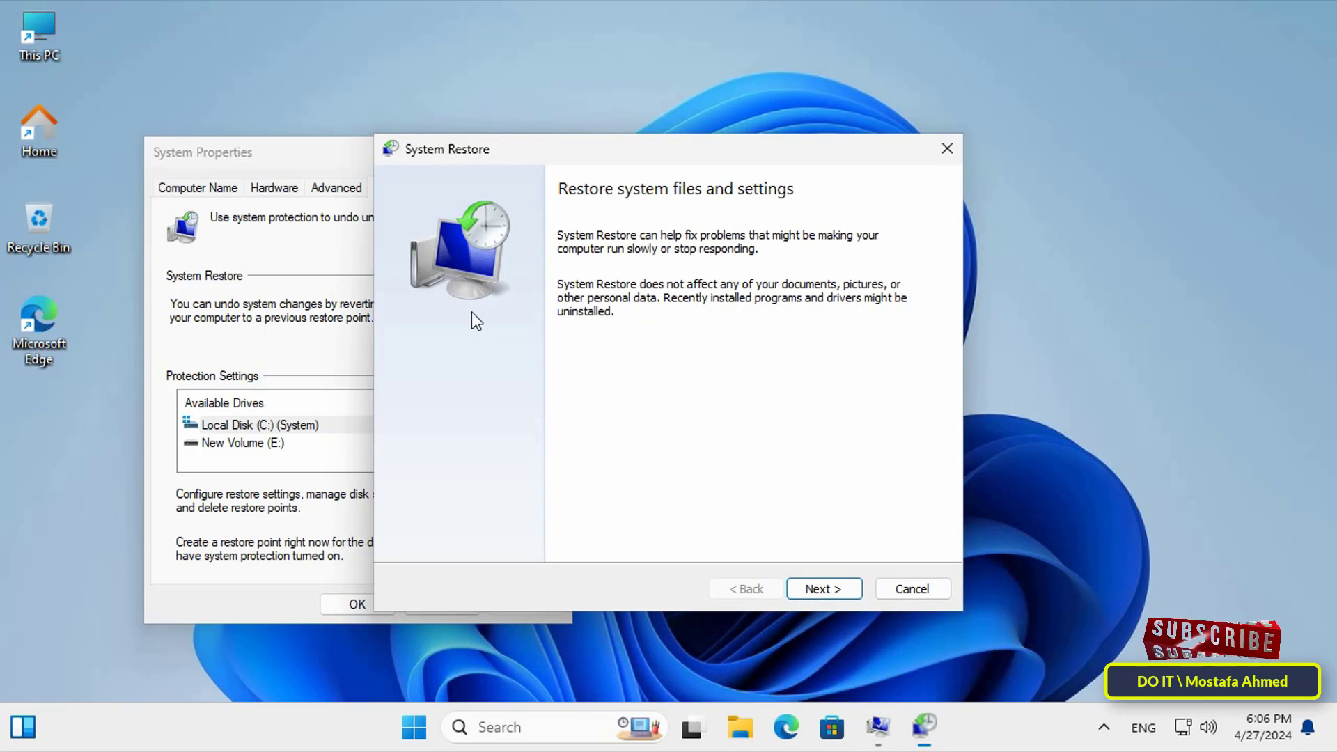
click(845, 589)
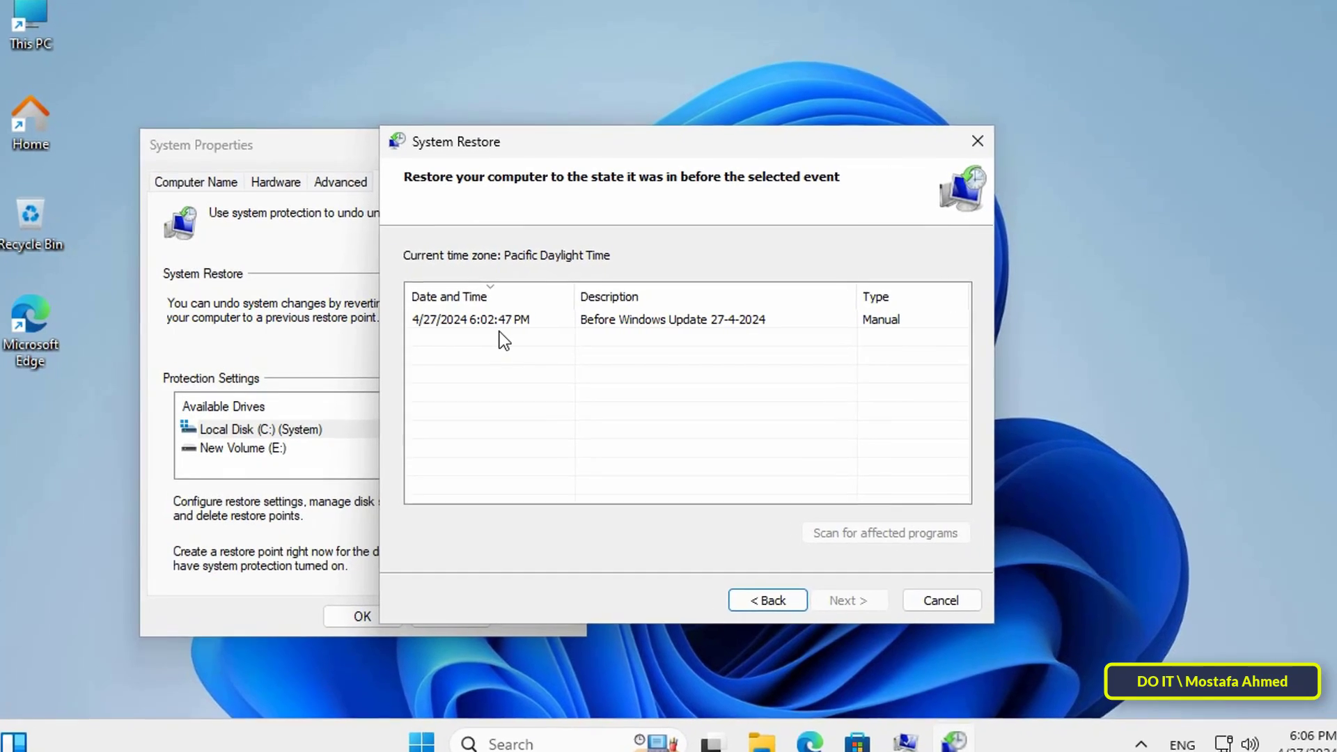
click(505, 322)
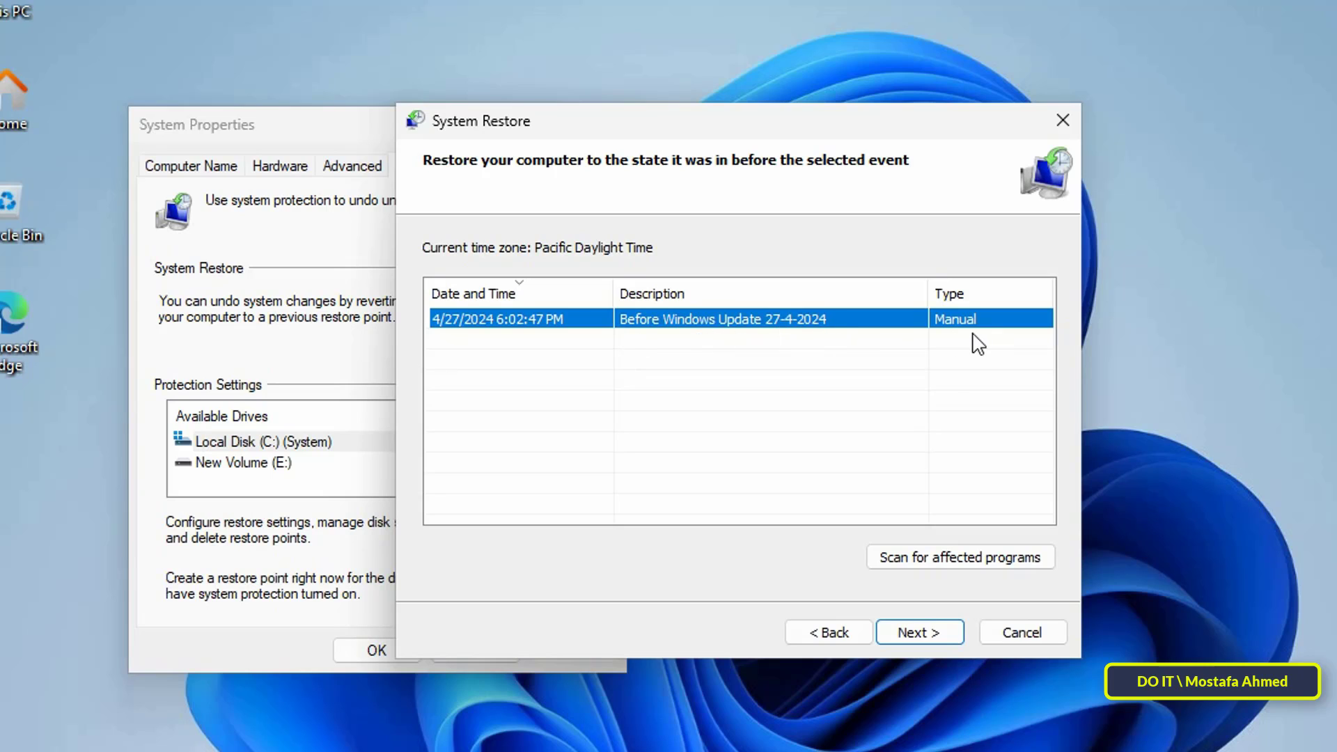
click(920, 633)
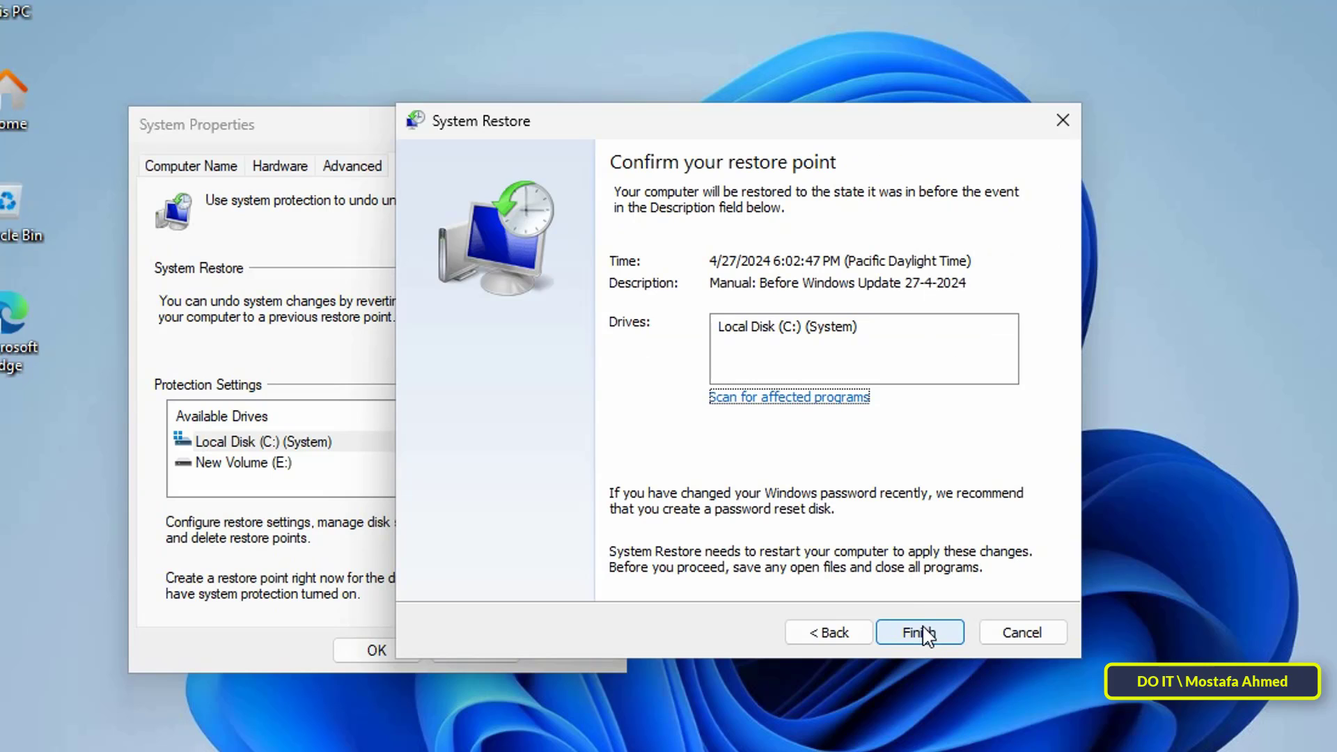
click(925, 635)
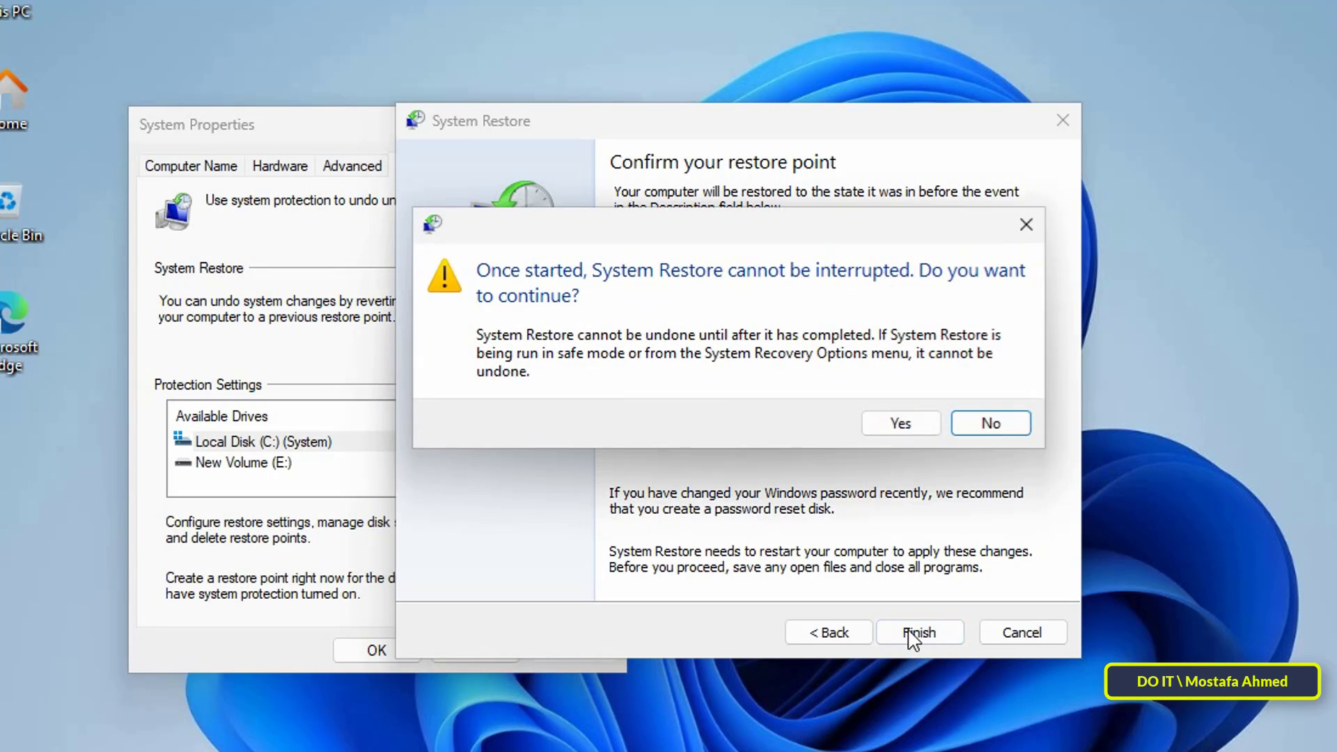
click(886, 424)
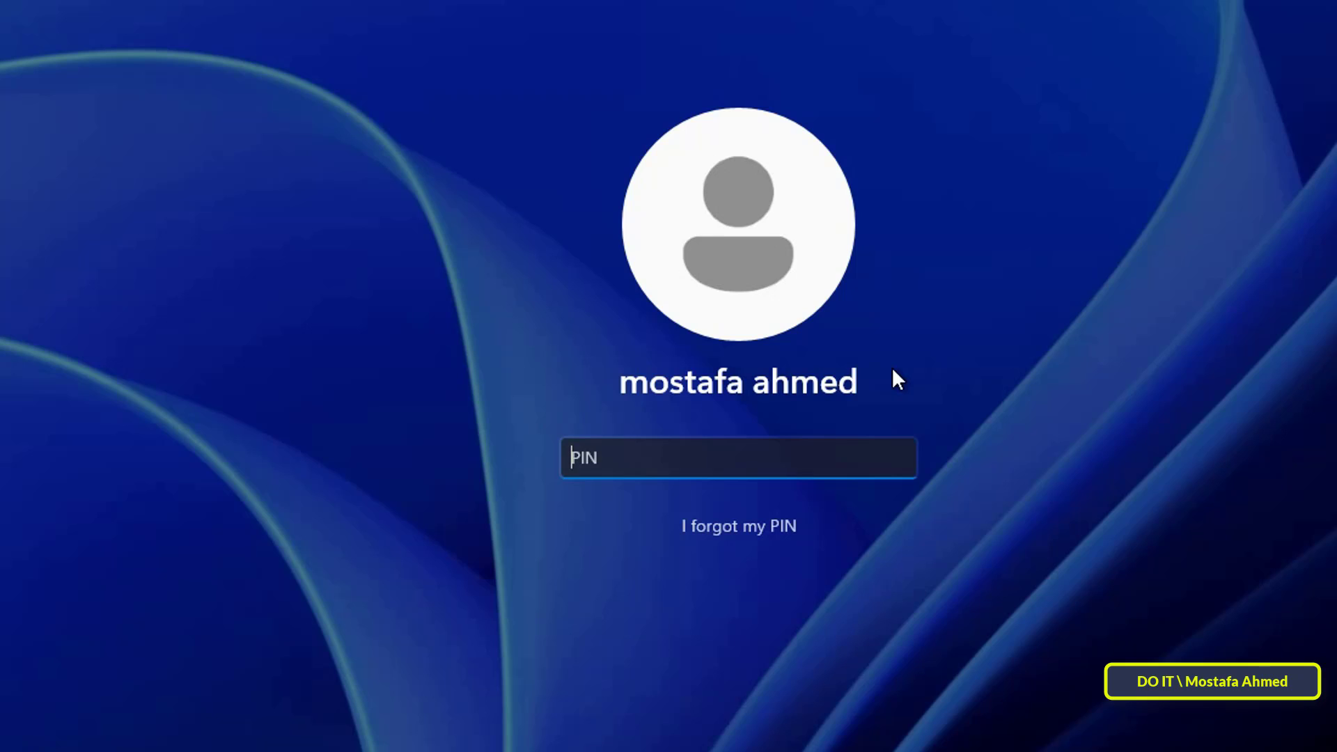
text(123456)
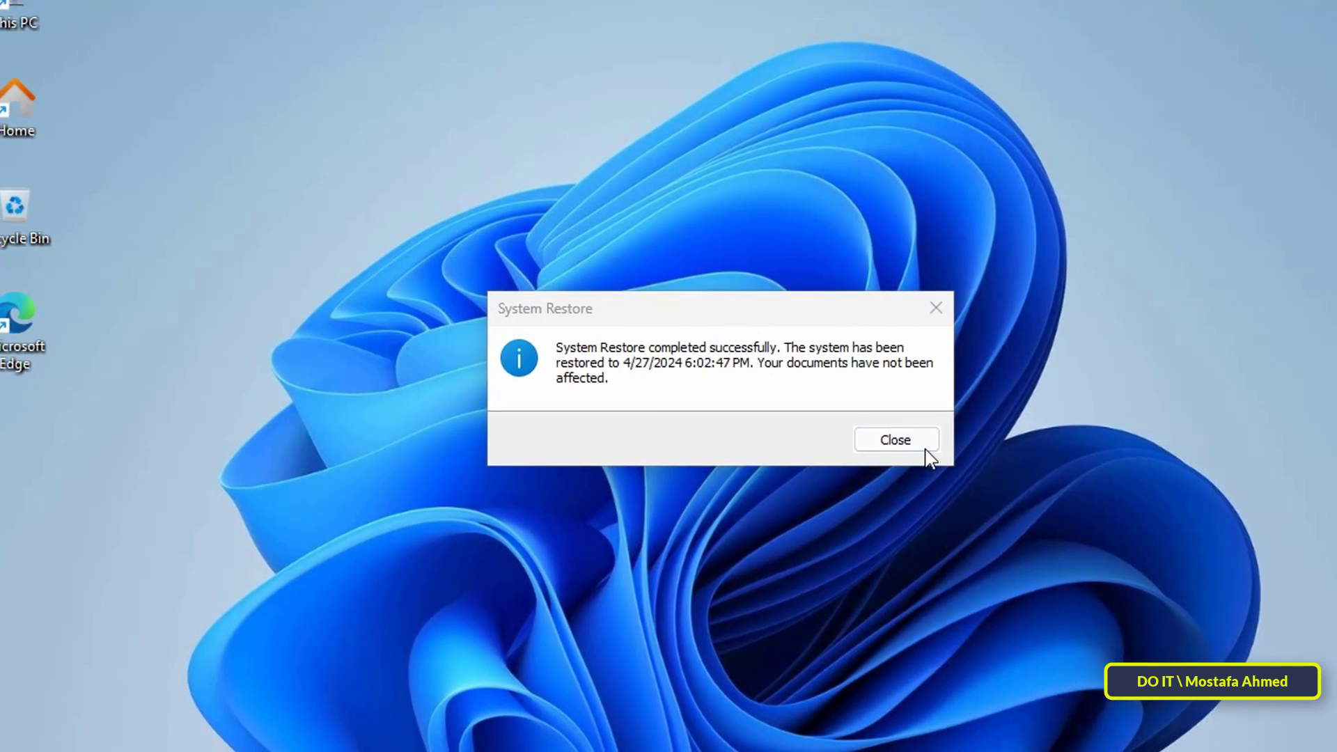
Step: Close the System Restore completed confirmation
click(898, 441)
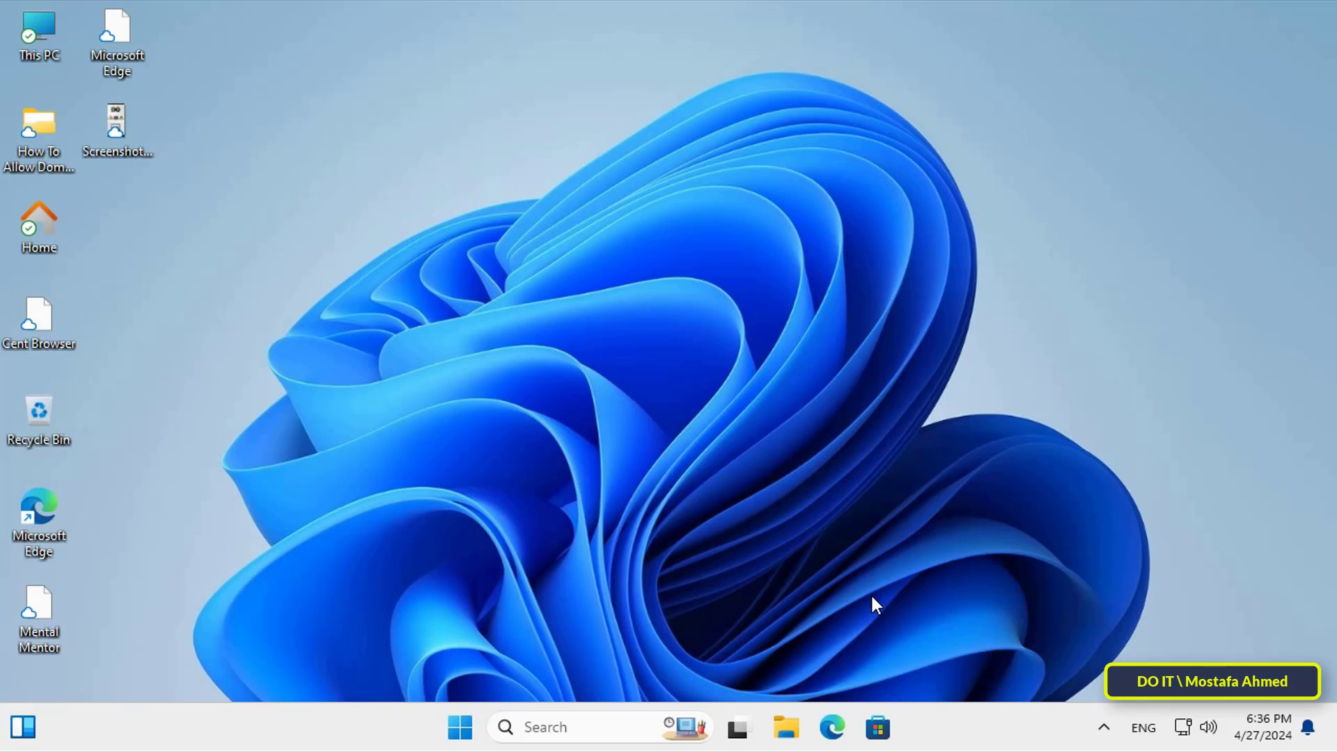
Step: Restart into advanced startup from Settings > System > Recovery, confirming Restart now
click(460, 728)
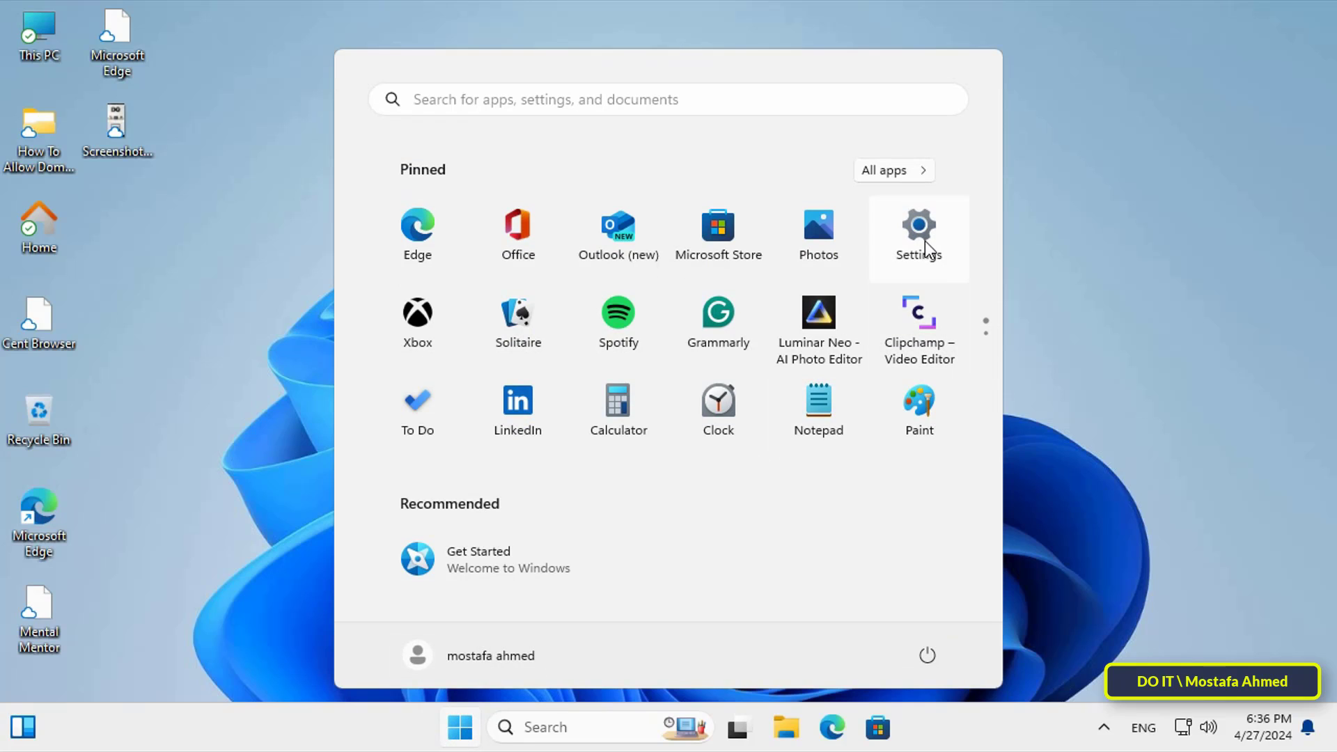
click(917, 245)
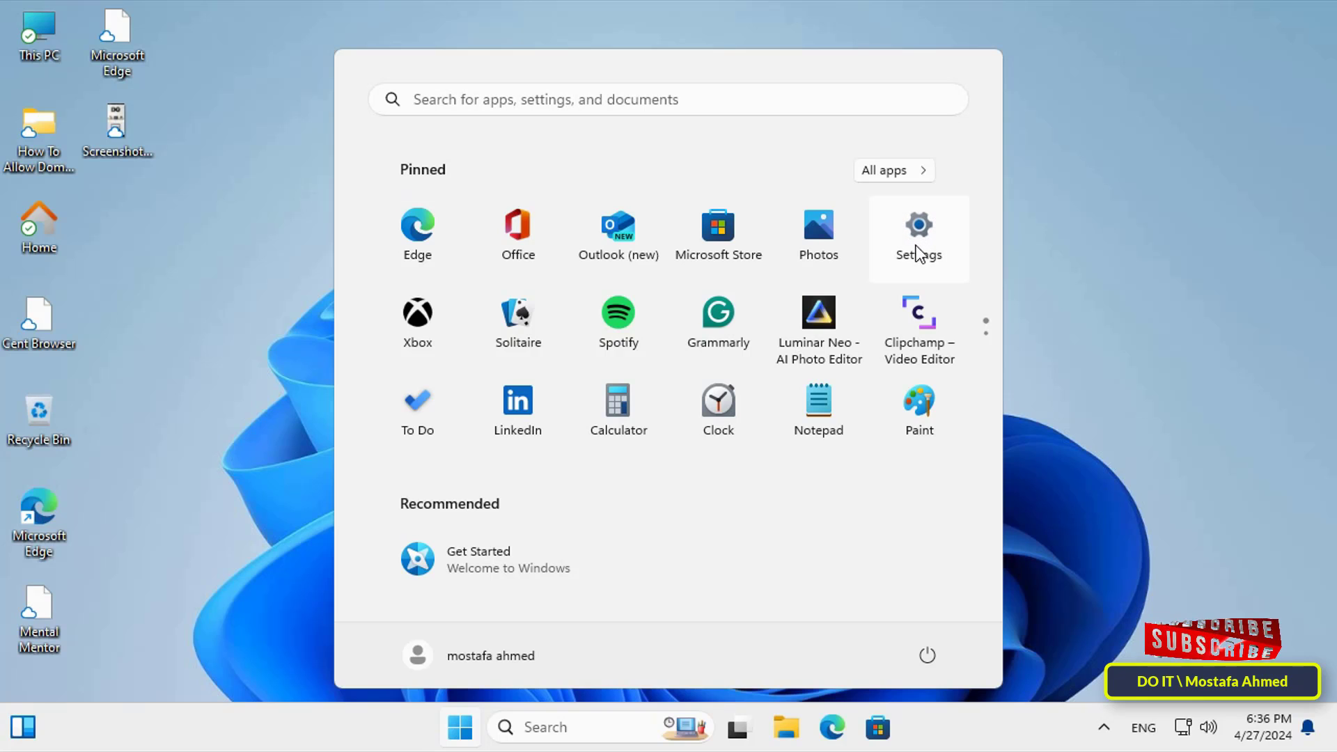
click(85, 269)
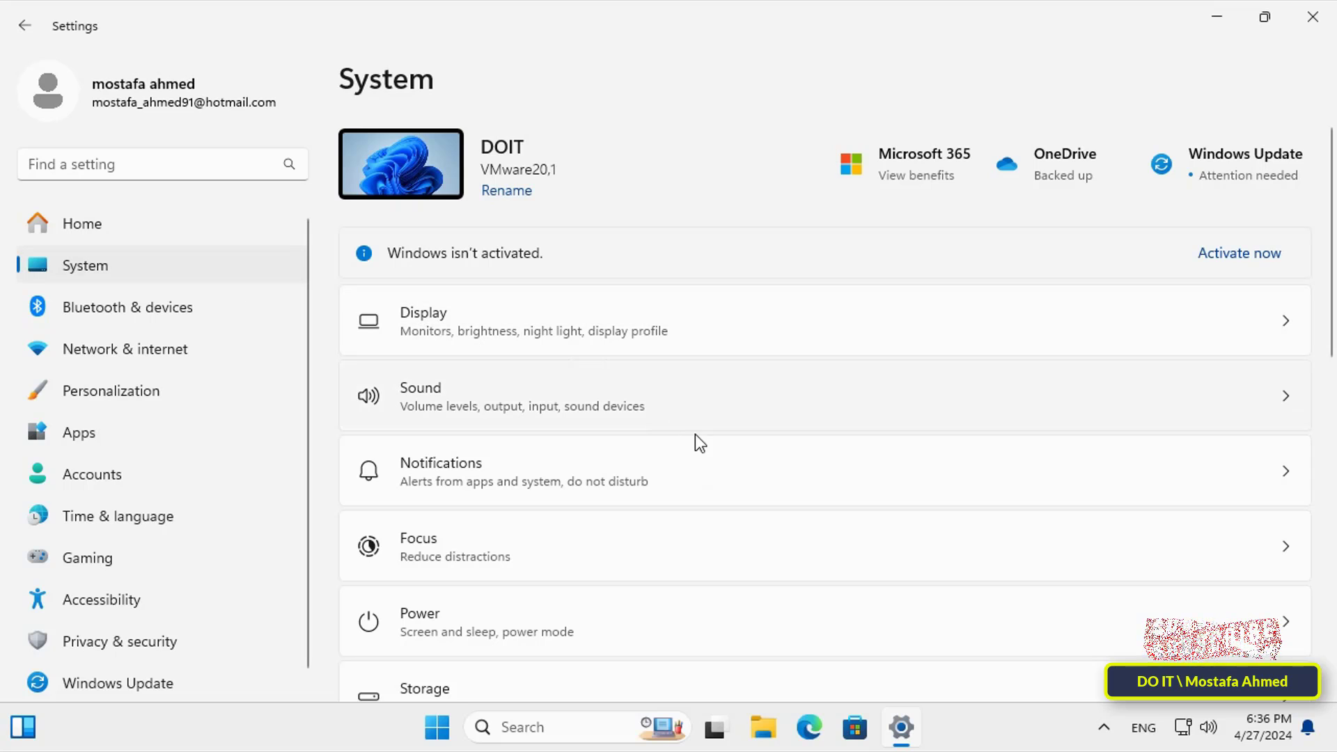
scroll(696, 436, down, 3)
scroll(695, 437, down, 3)
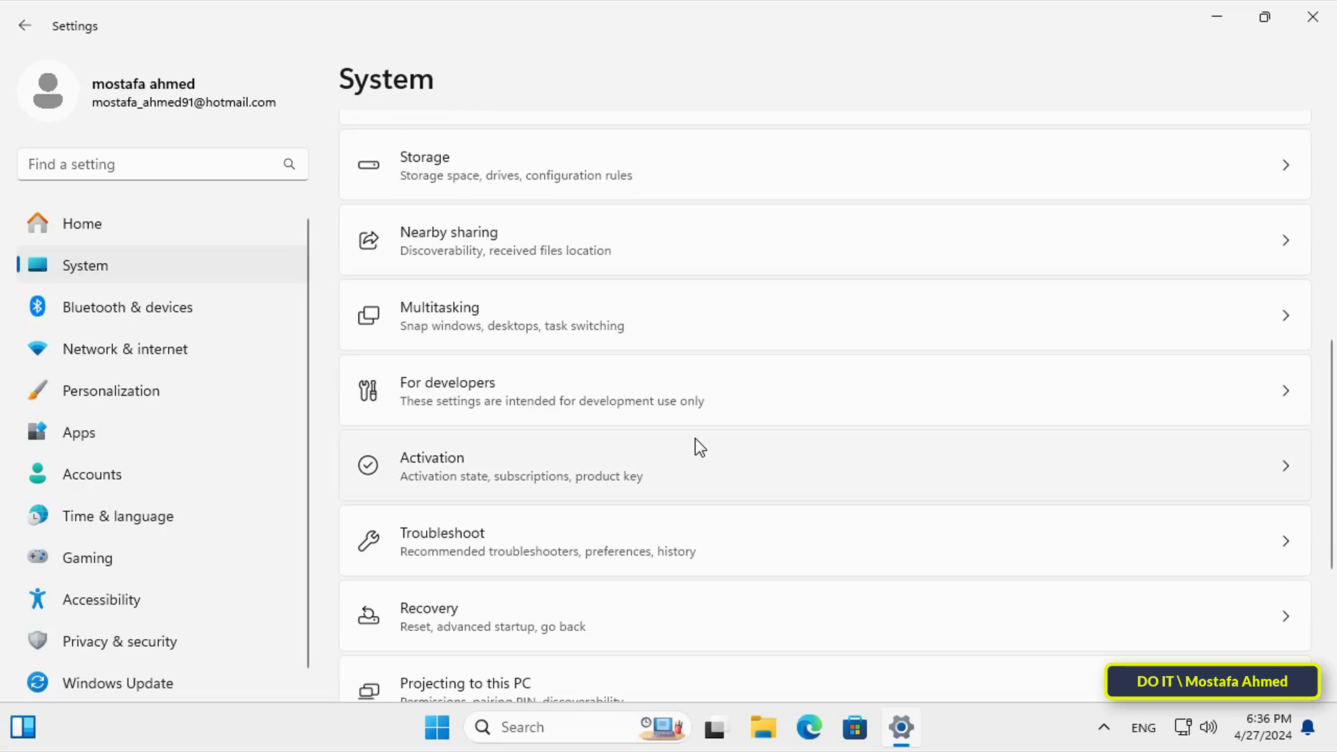
scroll(696, 440, down, 2)
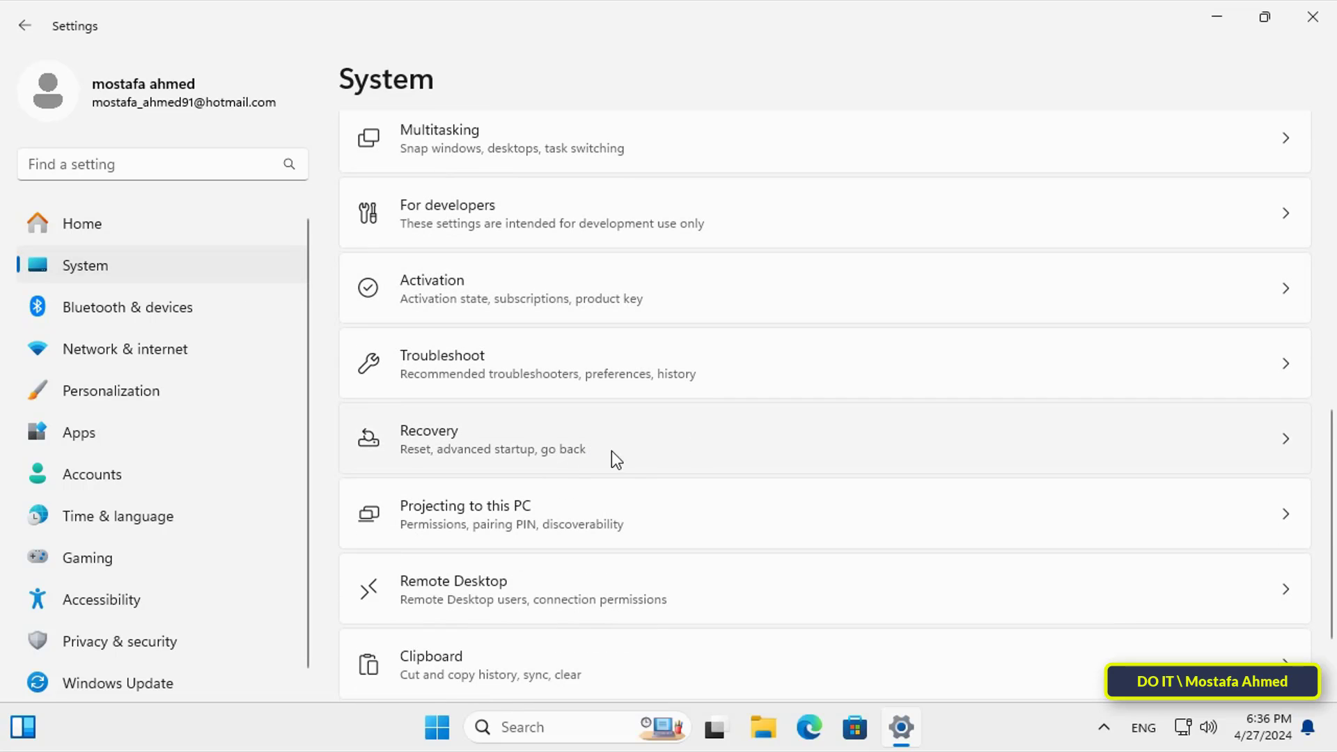
click(638, 451)
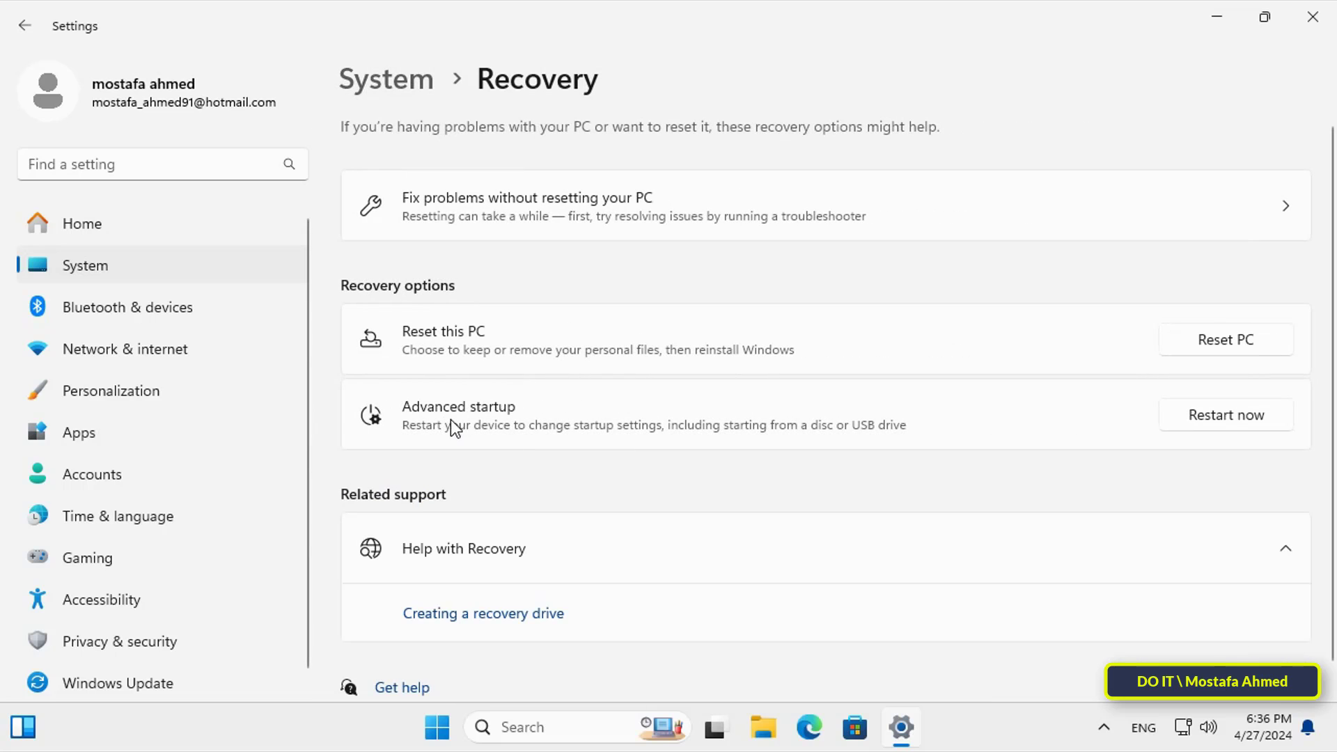
click(1213, 416)
click(544, 428)
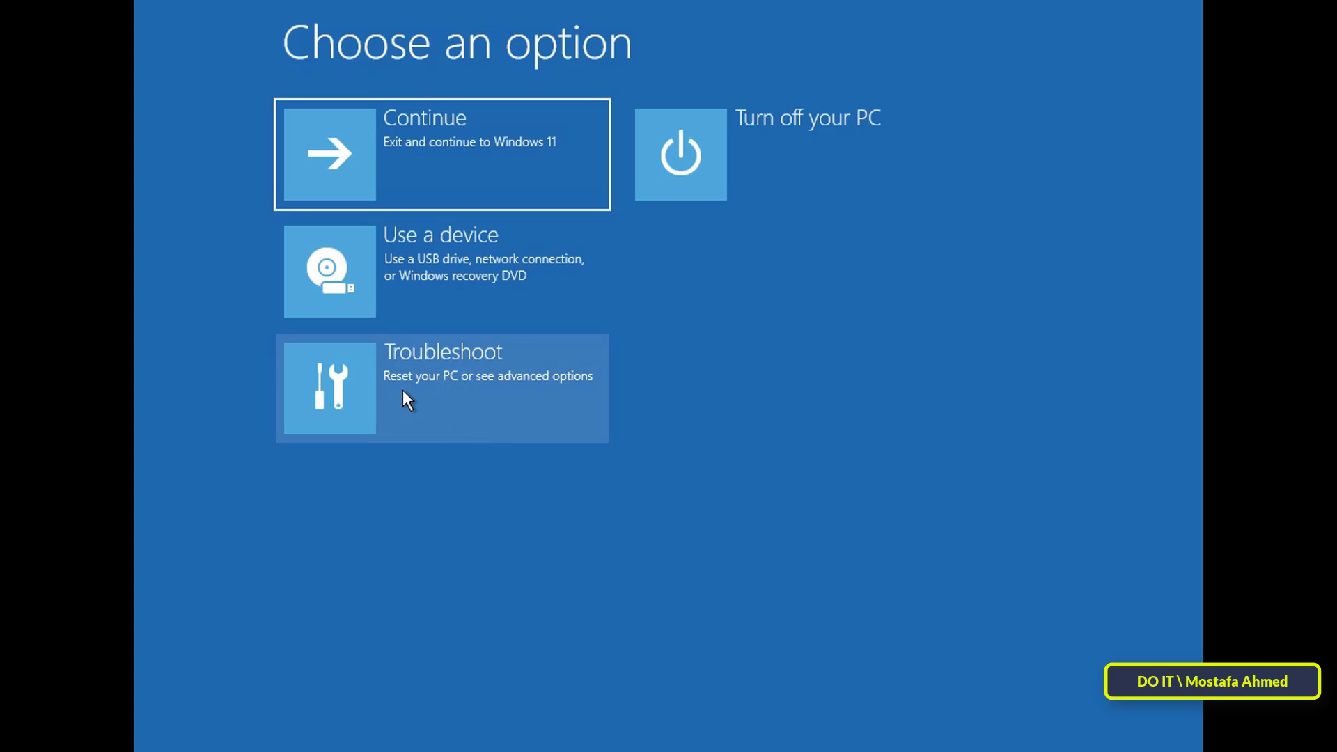
Step: Via Troubleshoot > Advanced options > System Restore, restore to 'Before Windows Update 27-4-2024'
click(404, 393)
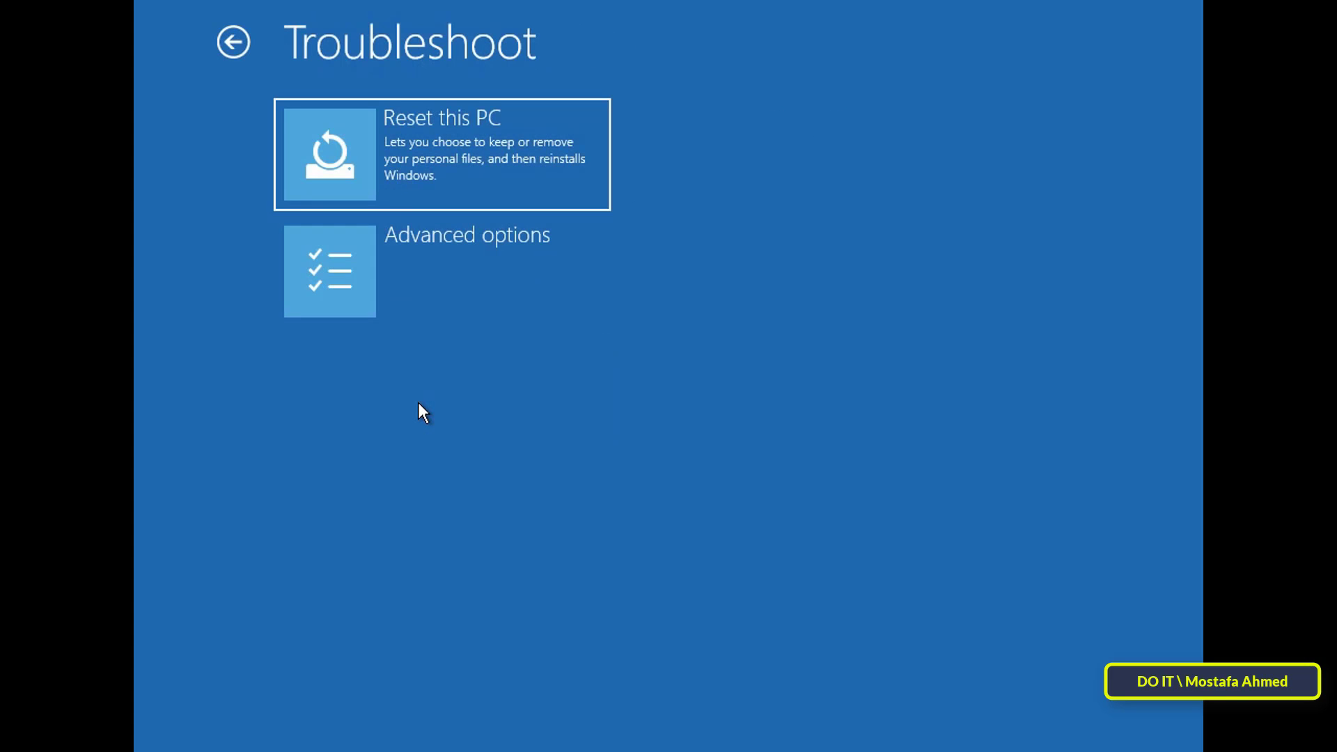
click(510, 286)
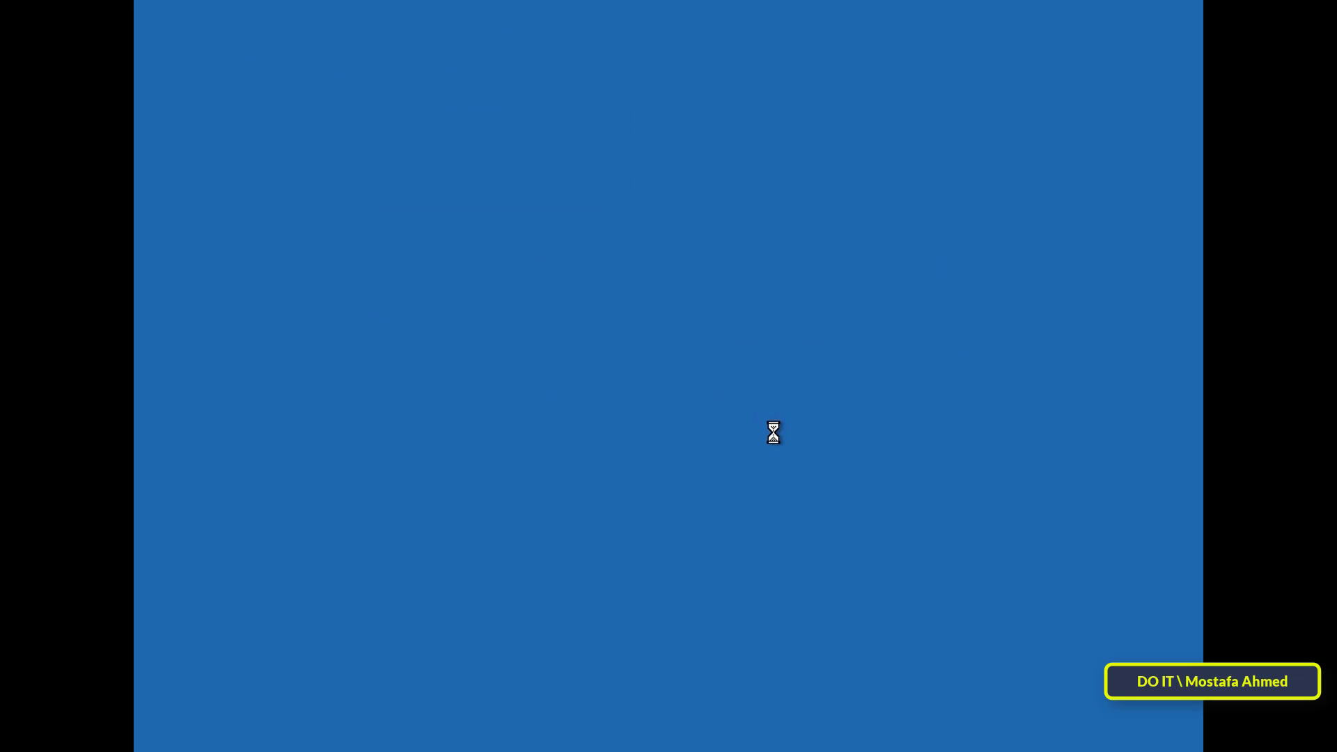
click(840, 588)
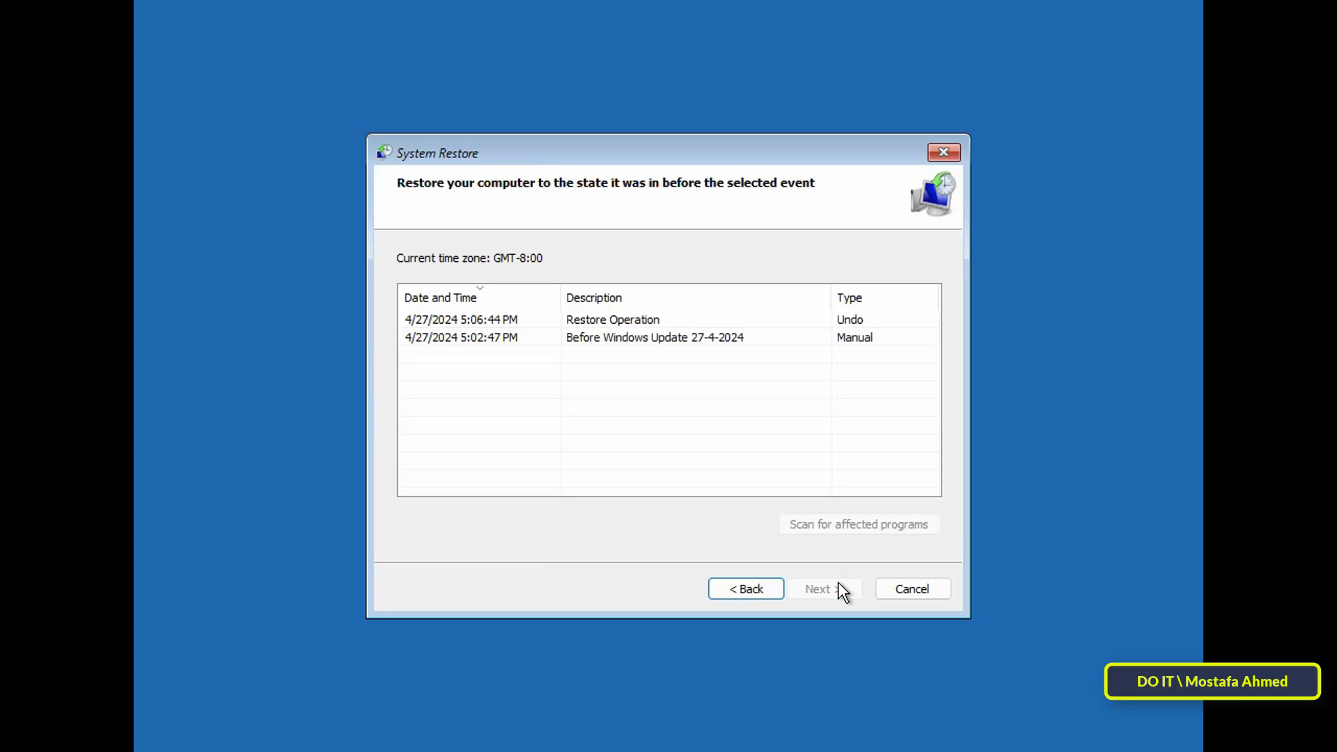
click(517, 320)
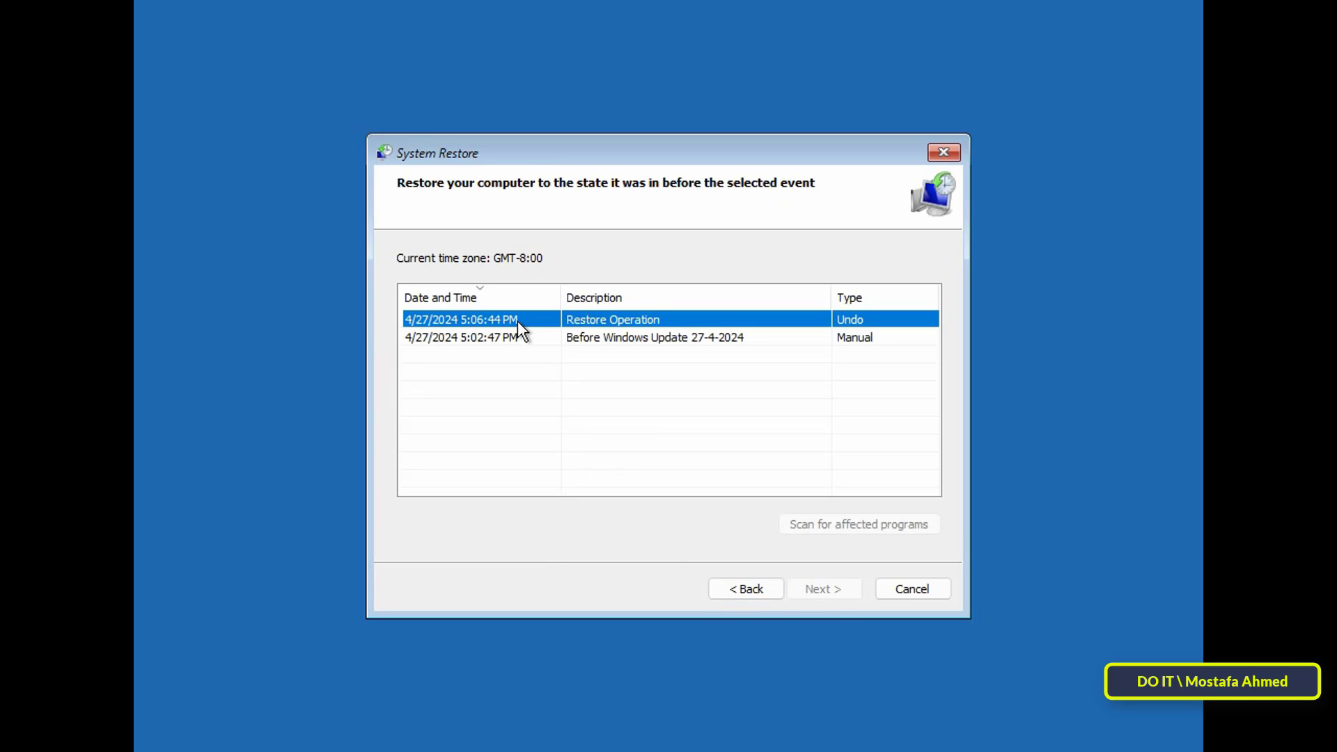
click(633, 342)
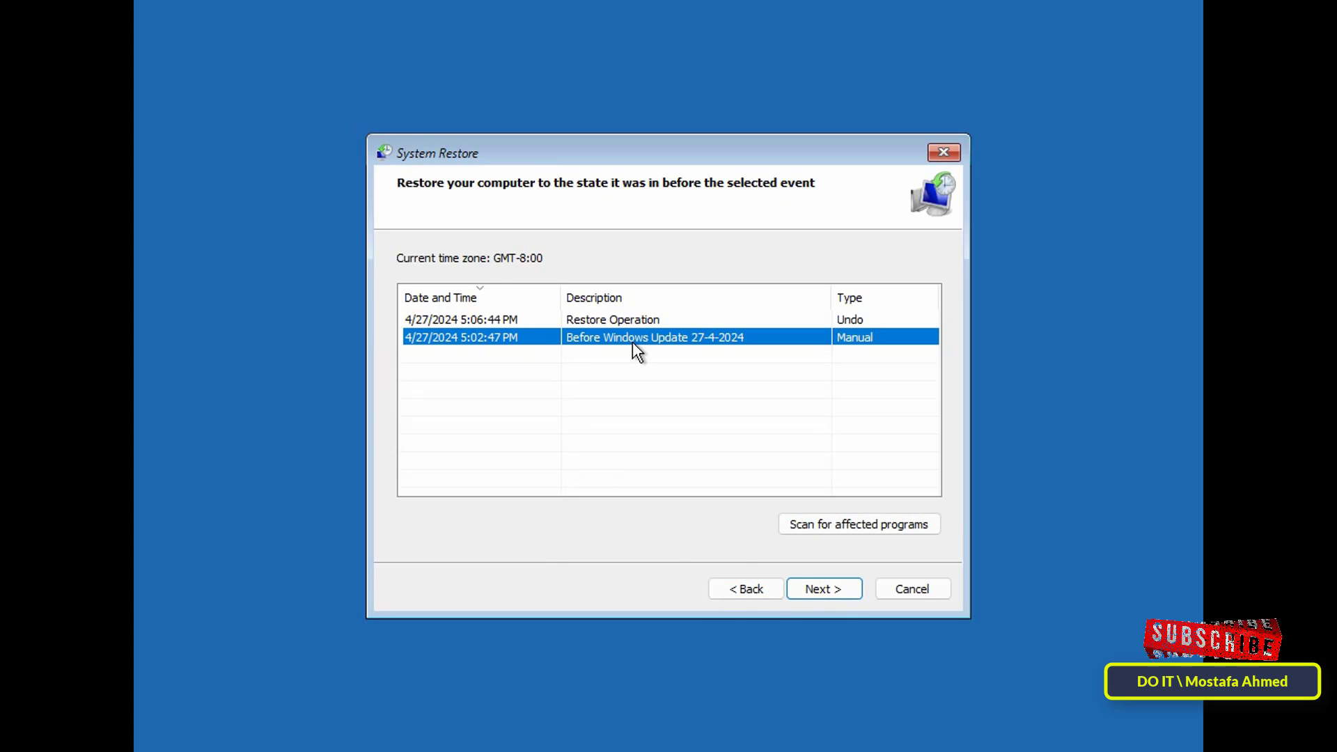
click(833, 584)
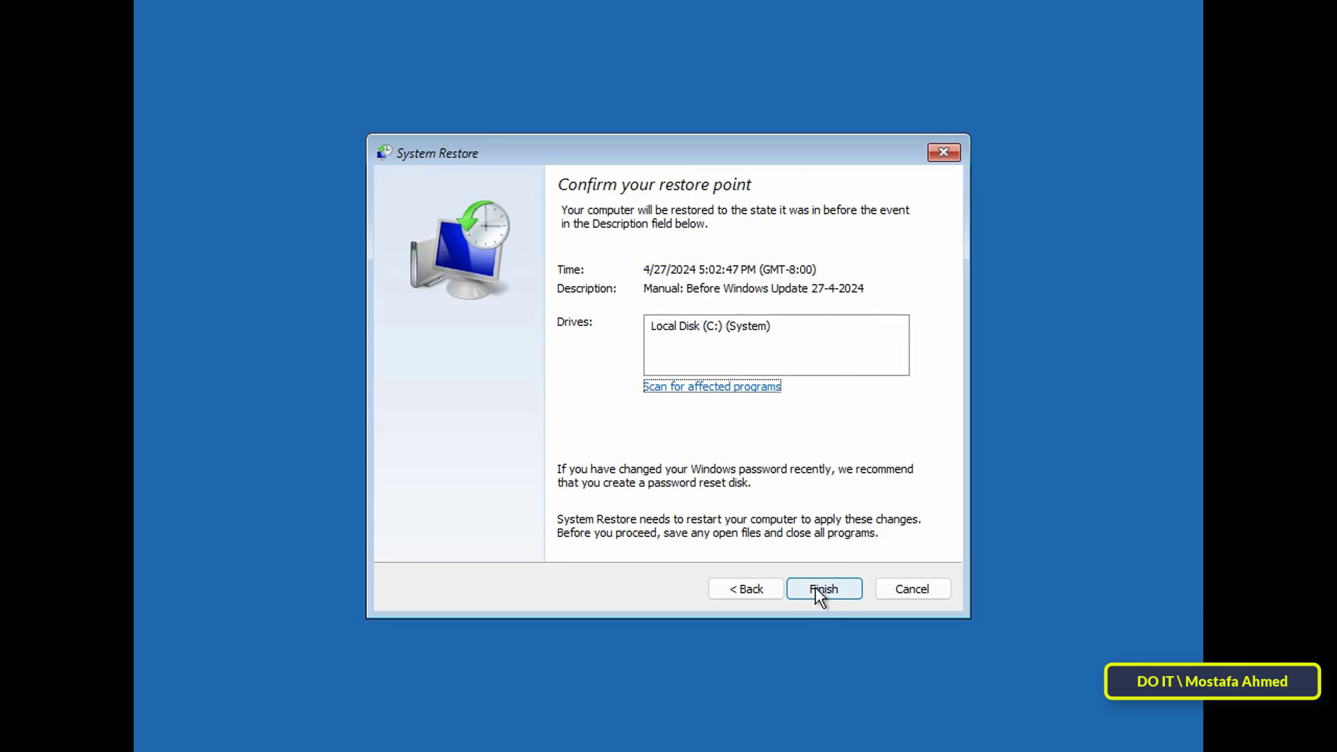
click(820, 597)
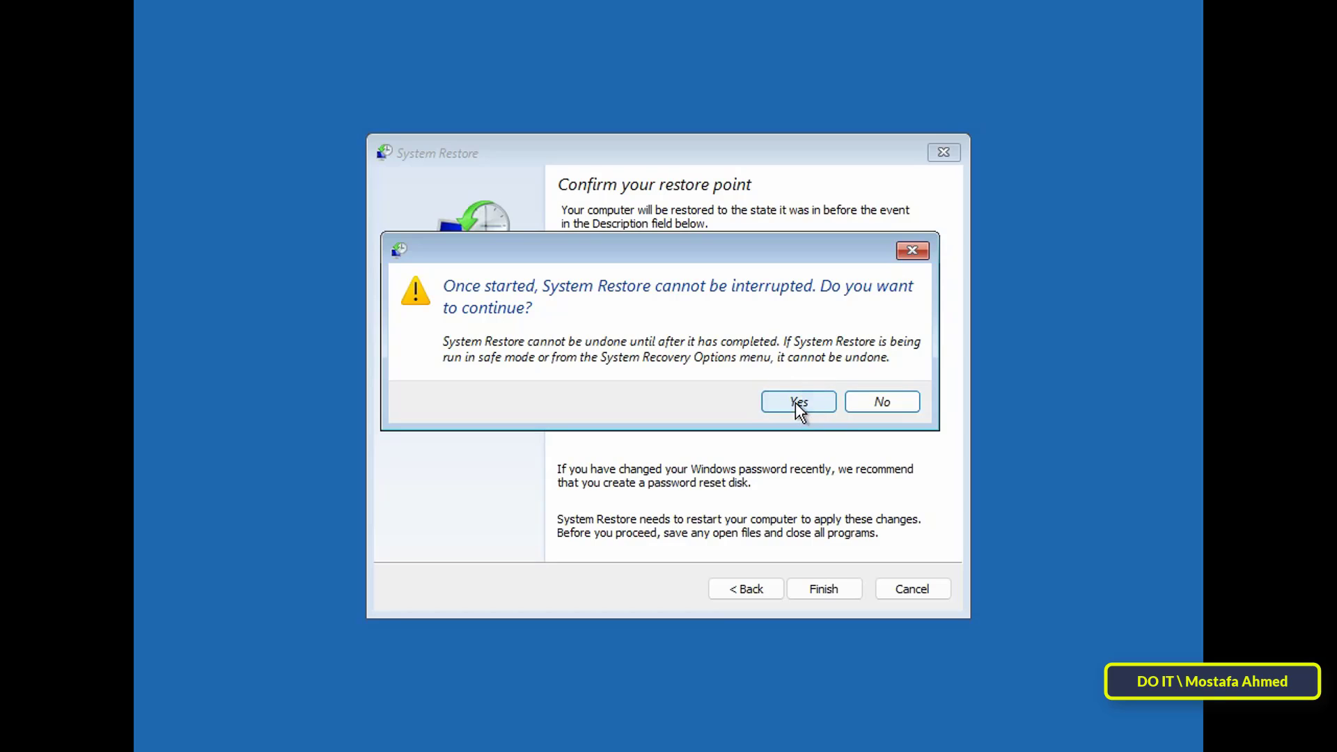
click(797, 404)
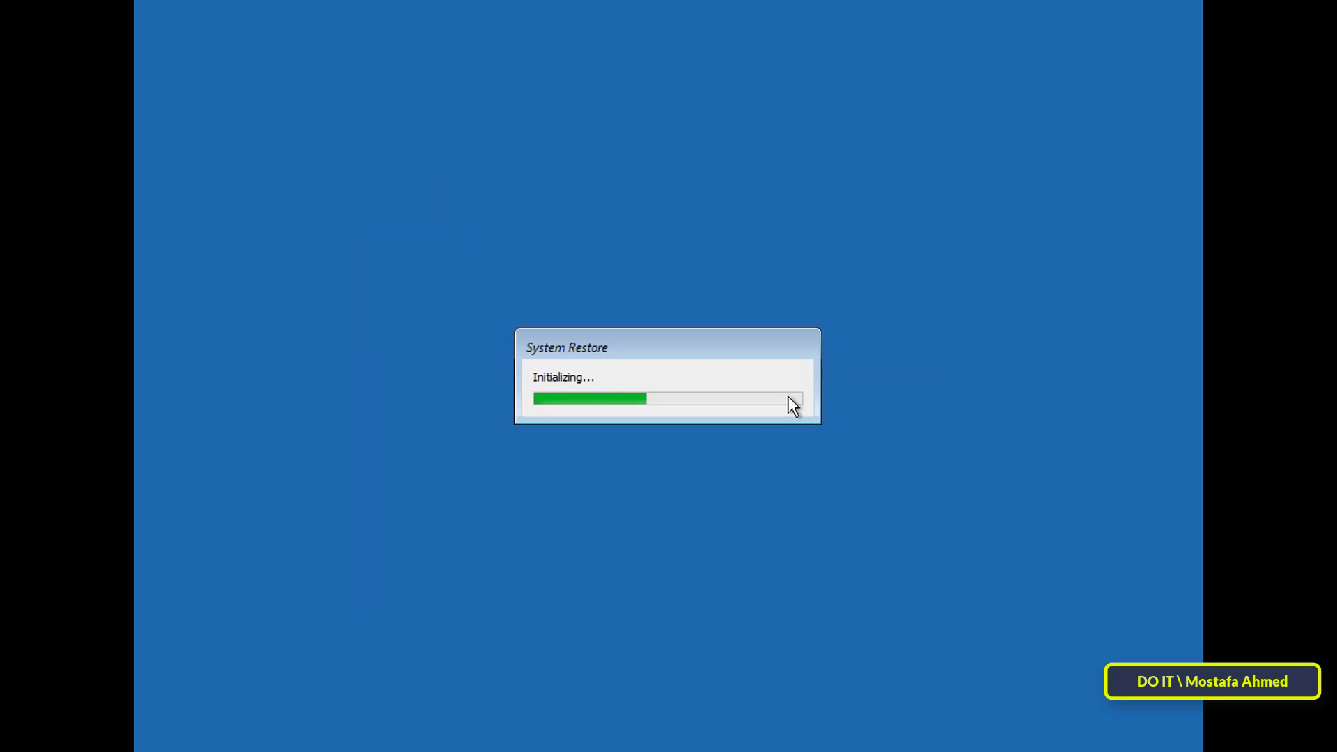